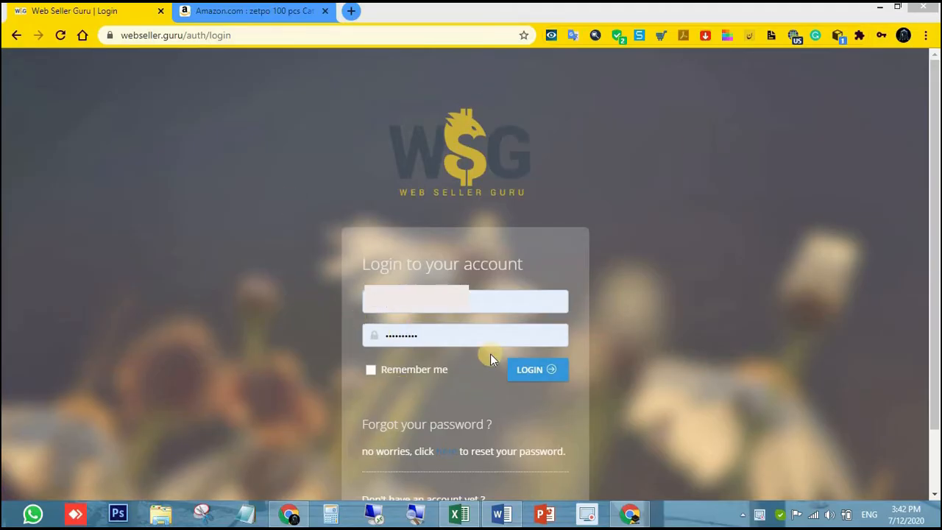
# Log in to the Web Seller Guru account and look over the dashboard
pyautogui.click(532, 379)
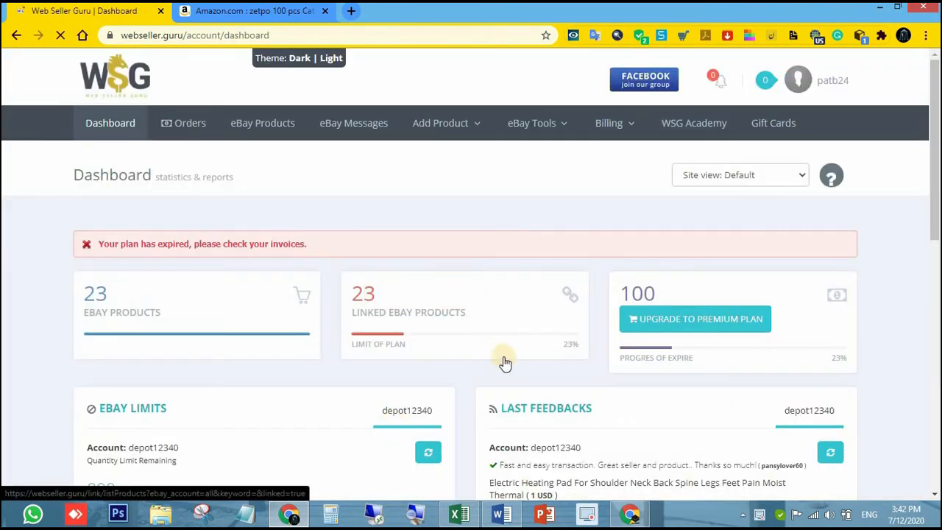
pyautogui.scroll(-2, 416, 360)
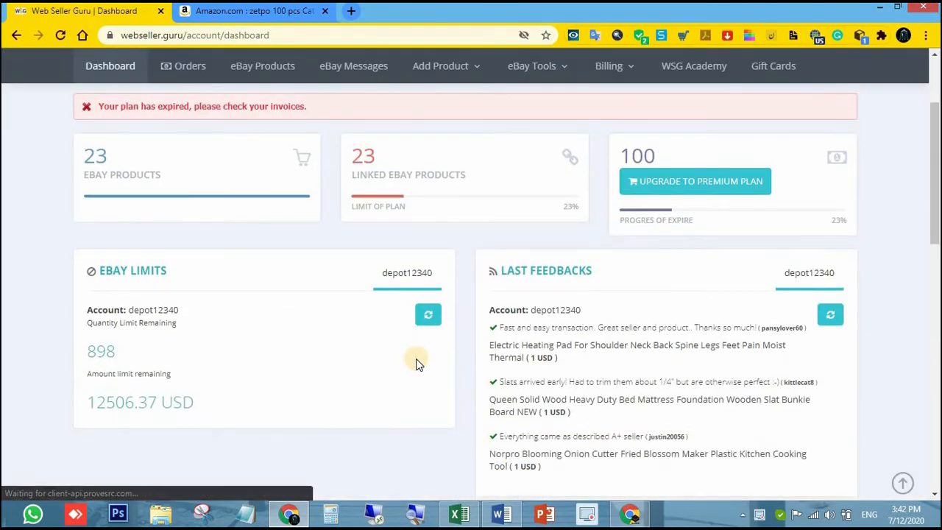
pyautogui.scroll(2, 417, 360)
# Start a new listing in the Listing Builder
pyautogui.click(445, 126)
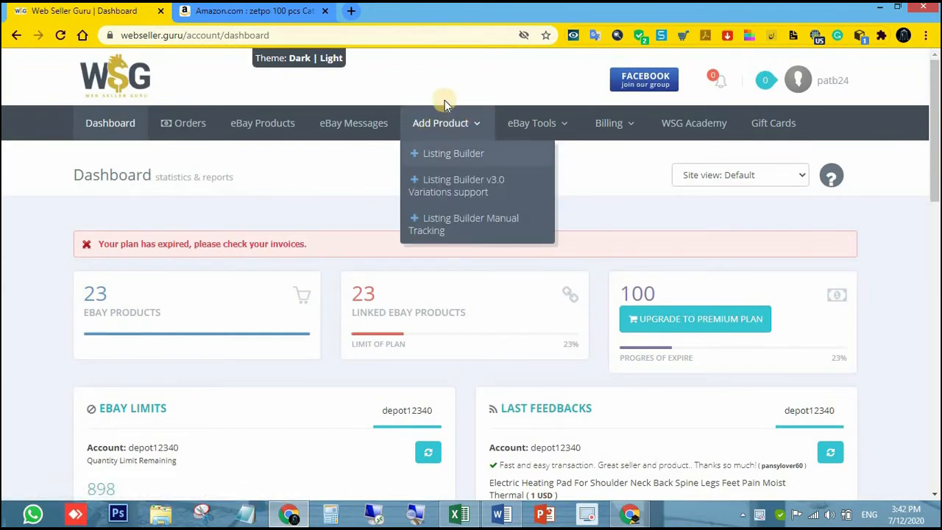
pyautogui.click(440, 155)
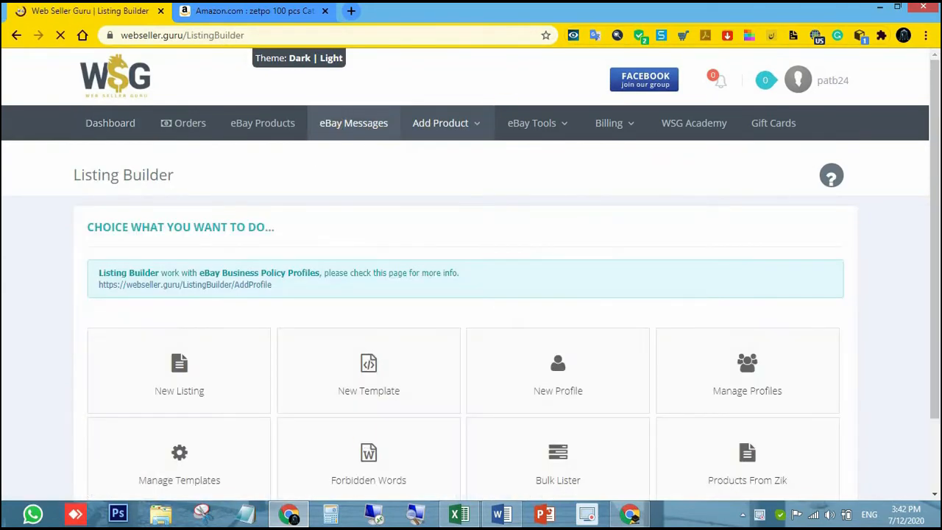
pyautogui.click(179, 368)
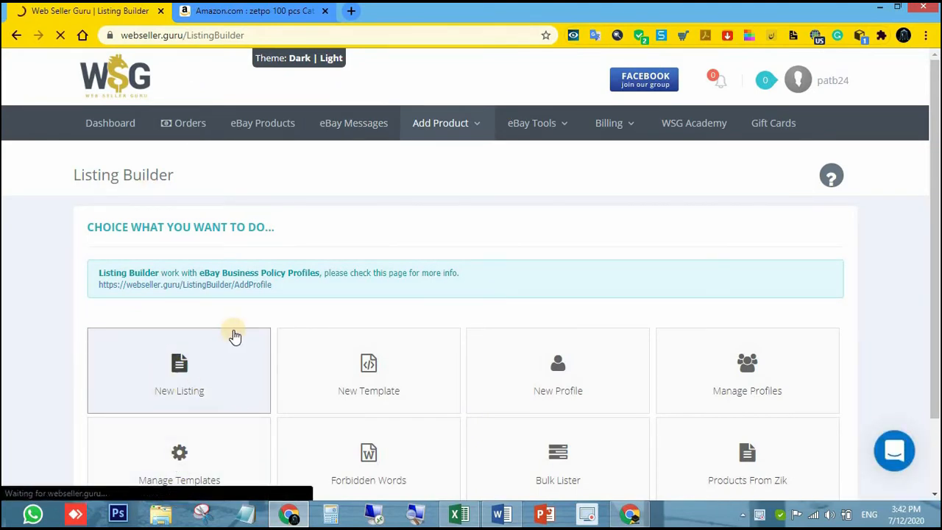
# Copy the product ID B07D9NRH45 from the web address of the Amazon cat claw caps page
pyautogui.click(236, 10)
pyautogui.doubleClick(428, 35)
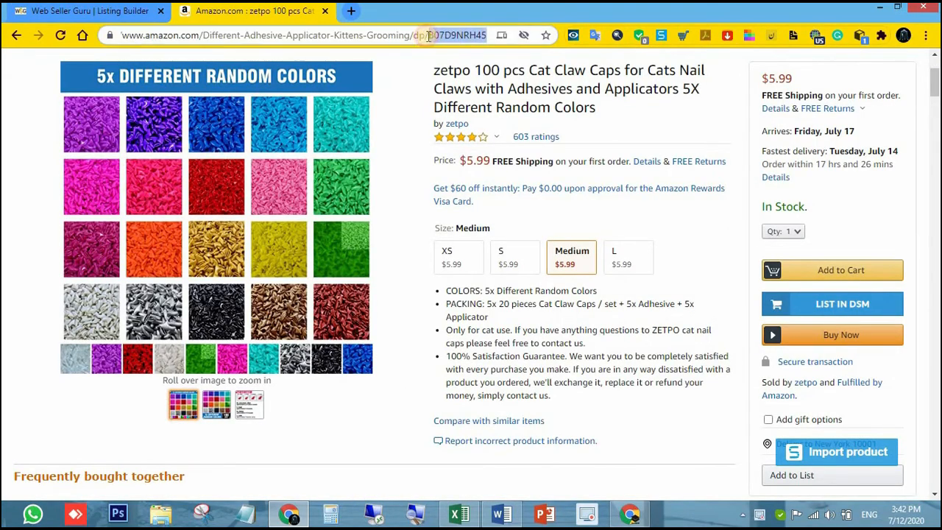
pyautogui.rightClick(445, 36)
pyautogui.click(481, 103)
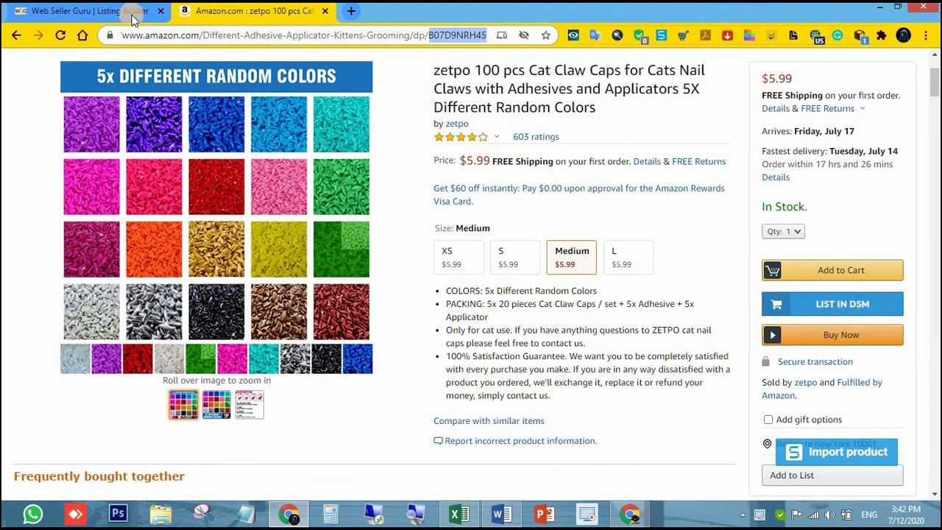
# In the new listing form, choose Amazon.com as the supplier store and enter B07D9NRH45 as the product ID
pyautogui.click(133, 15)
pyautogui.scroll(-2, 434, 282)
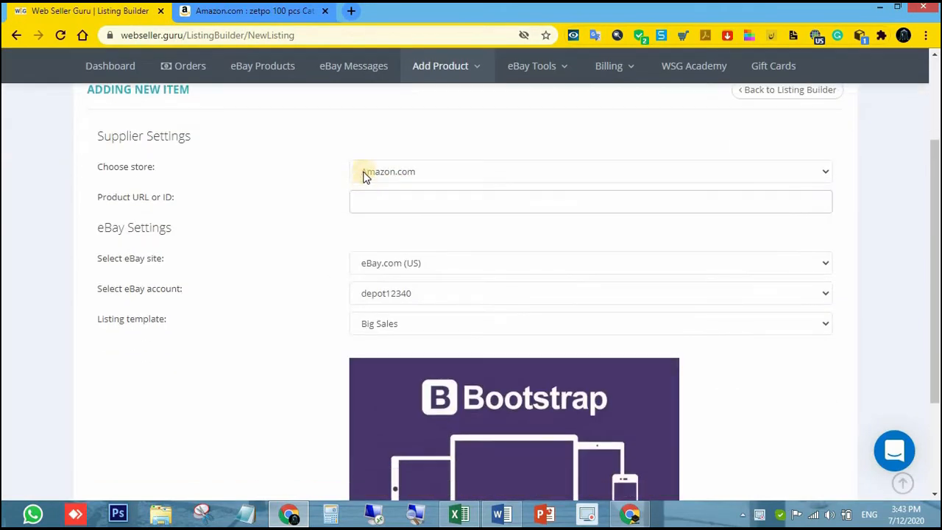
pyautogui.click(368, 172)
pyautogui.click(404, 186)
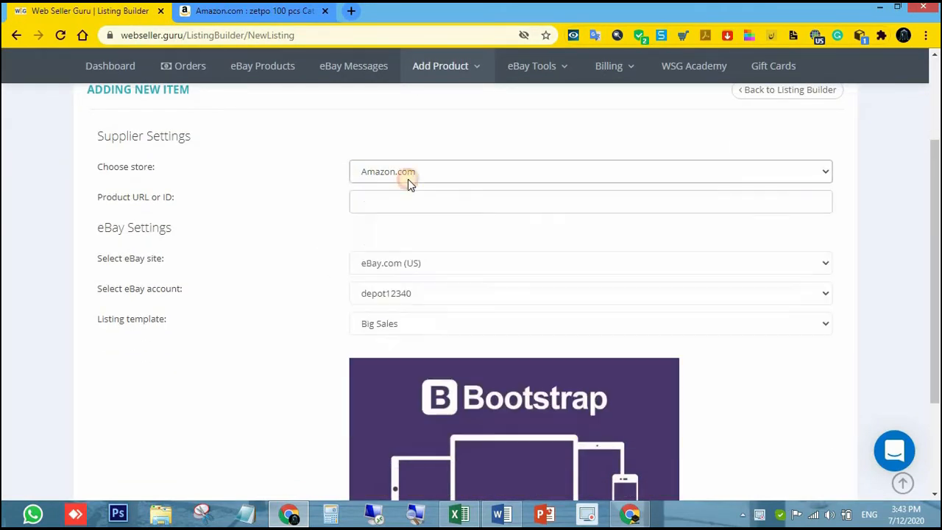
pyautogui.rightClick(364, 204)
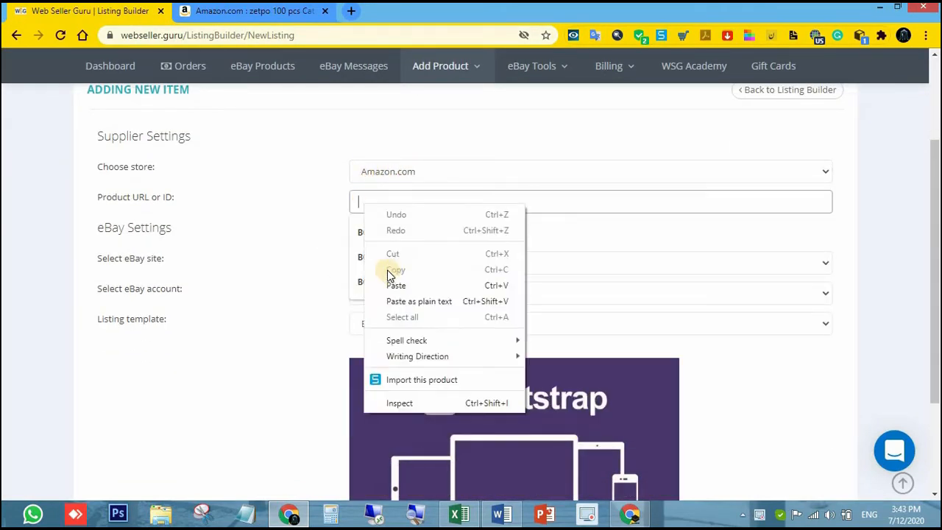
pyautogui.click(368, 283)
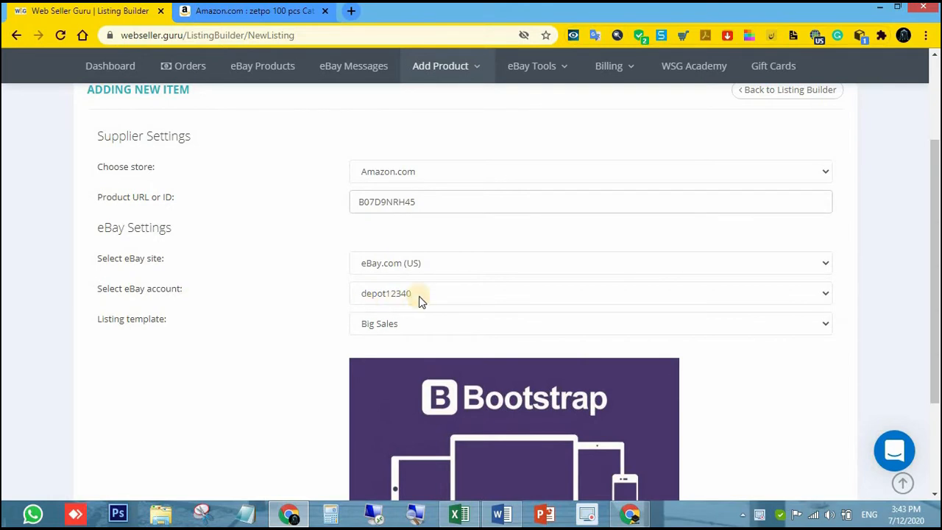
# Check the eBay account choice, set the listing template to Big Sales and submit the new item's settings
pyautogui.click(419, 296)
pyautogui.click(334, 356)
pyautogui.click(444, 326)
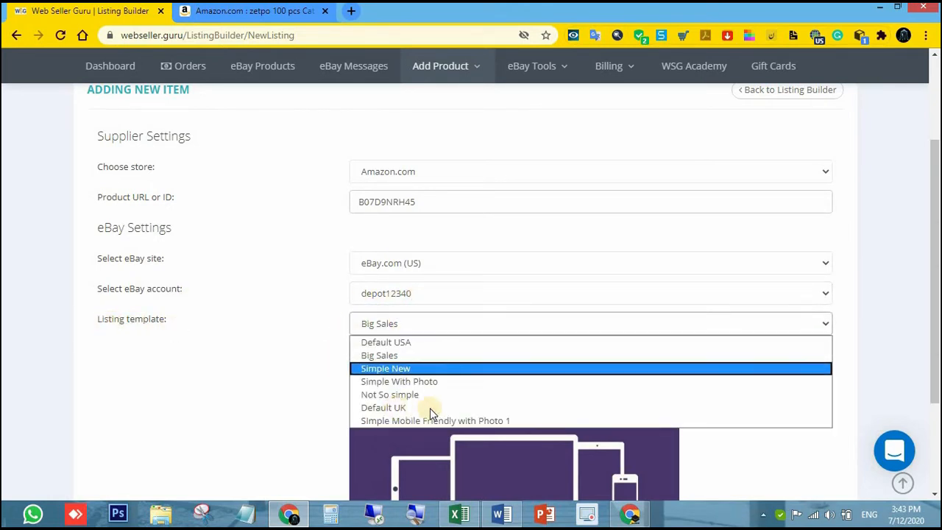
pyautogui.click(393, 382)
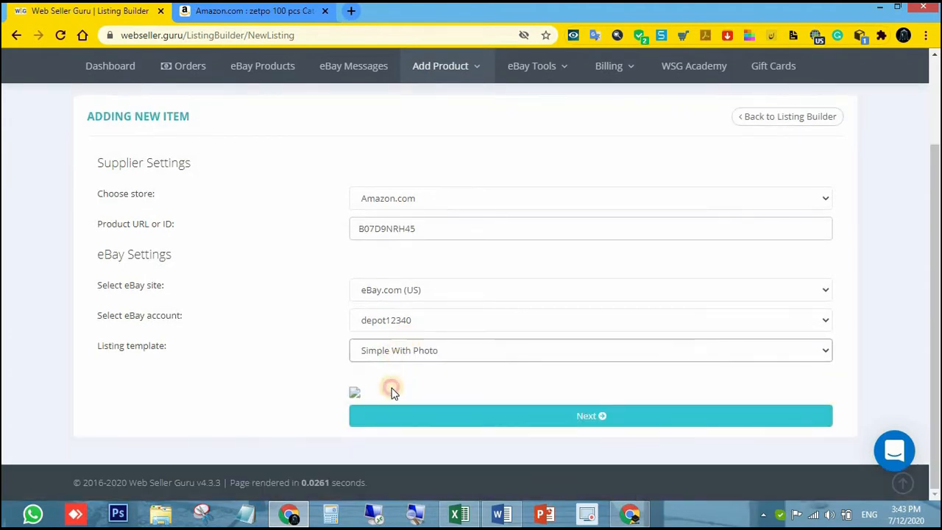
pyautogui.click(389, 352)
pyautogui.click(385, 381)
pyautogui.click(567, 416)
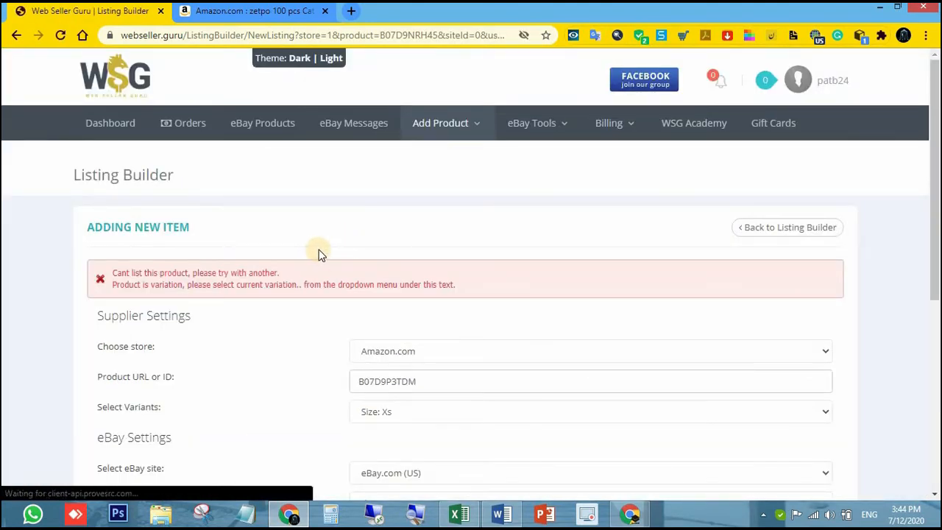
# Select the Size: Medium variant, check it against the Amazon product page and resubmit the item's settings
pyautogui.scroll(-2, 319, 254)
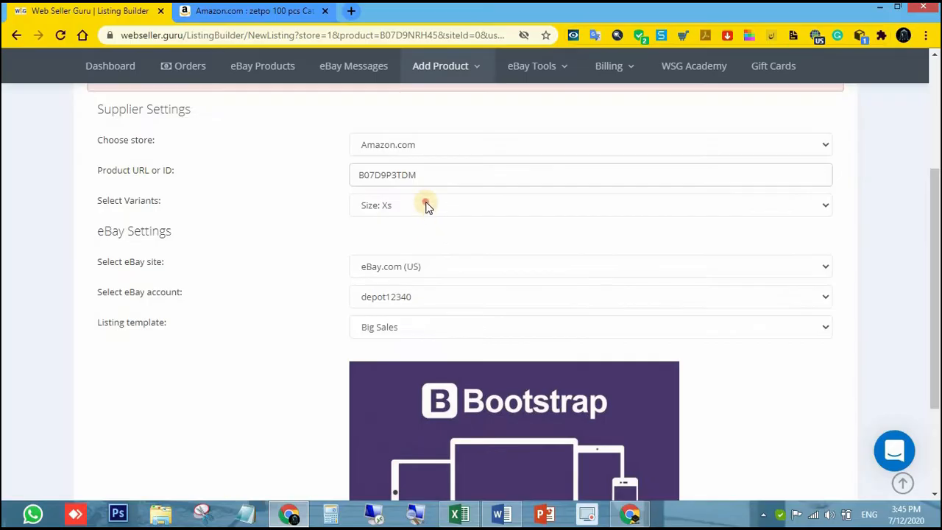
pyautogui.click(427, 205)
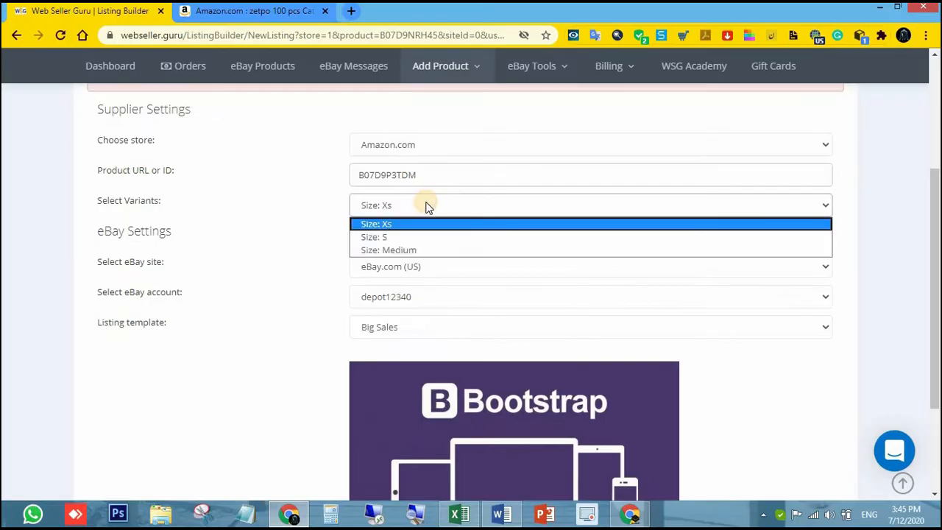
pyautogui.click(388, 249)
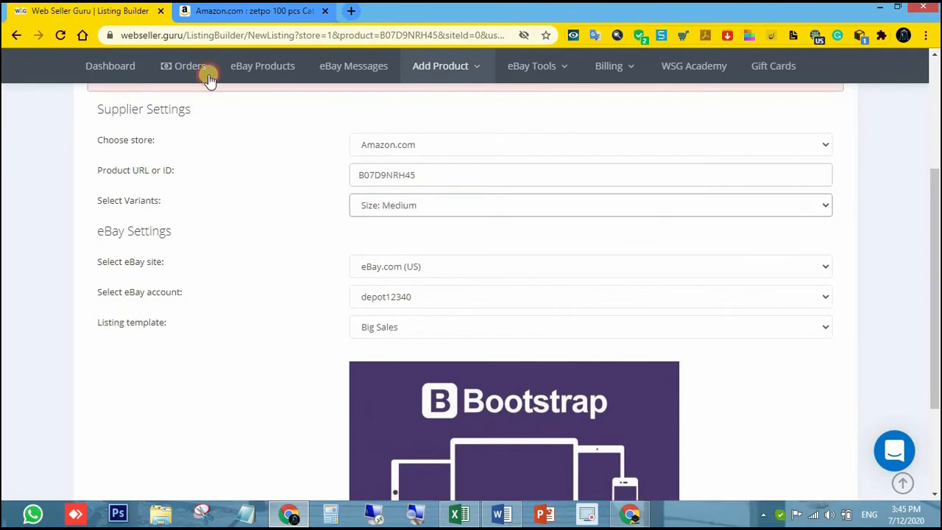
pyautogui.click(209, 18)
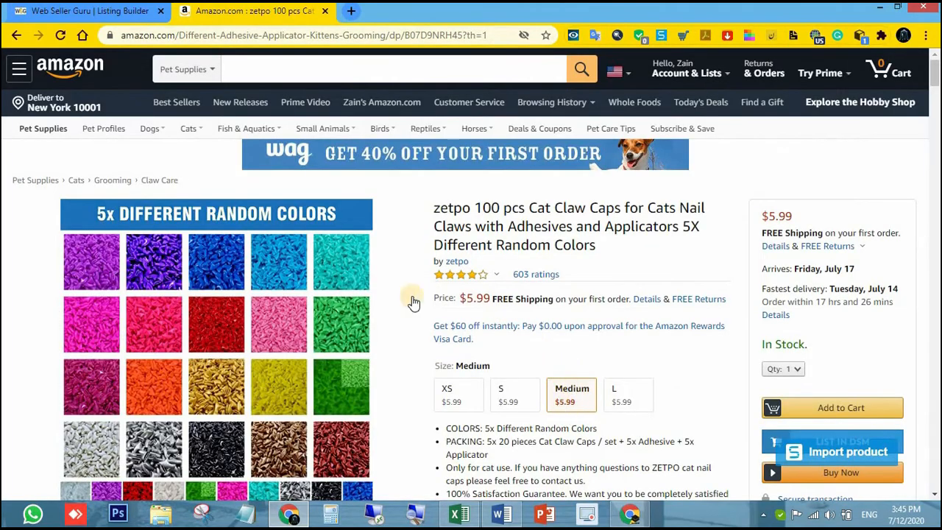
pyautogui.click(113, 21)
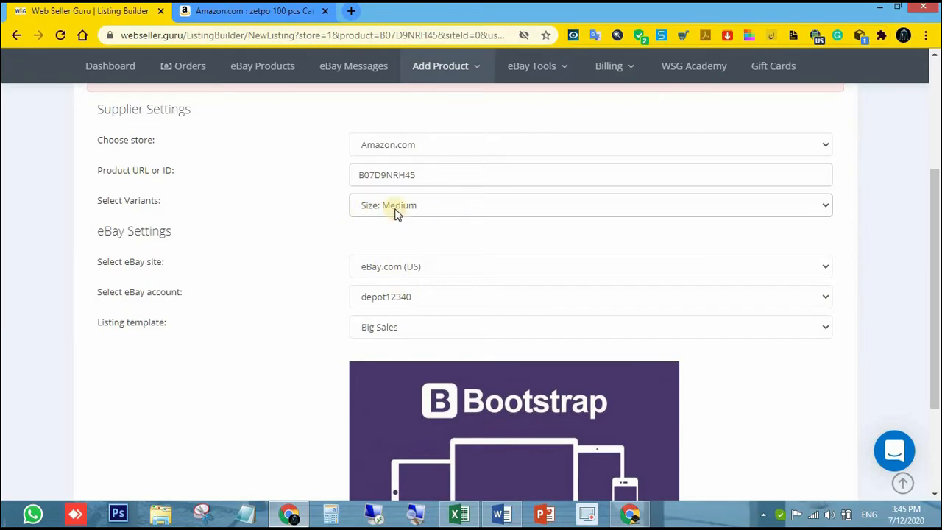
pyautogui.scroll(-2, 551, 378)
pyautogui.click(599, 417)
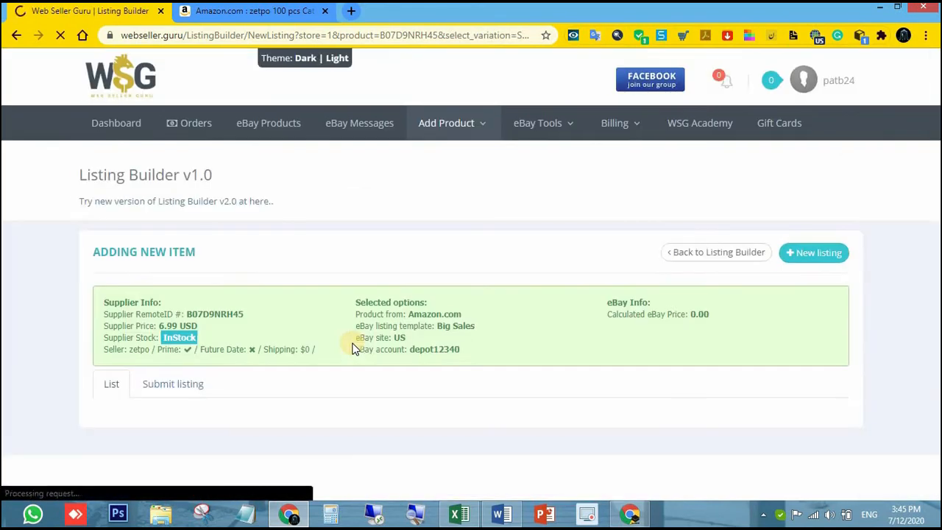
# Review the item summary: supplier price, stock and shipping, the selected store, template, site and account, and the calculated eBay price
pyautogui.scroll(-1, 471, 272)
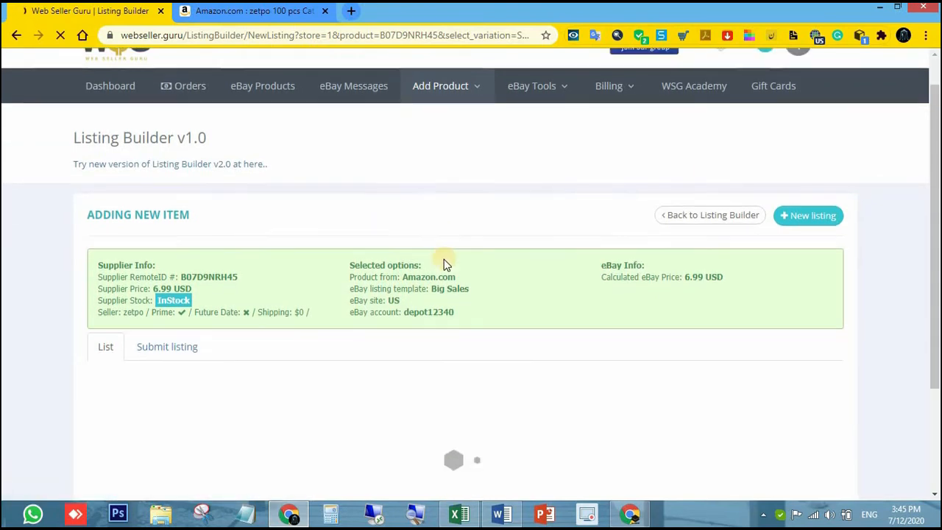
pyautogui.scroll(-1, 447, 265)
pyautogui.scroll(1, 409, 249)
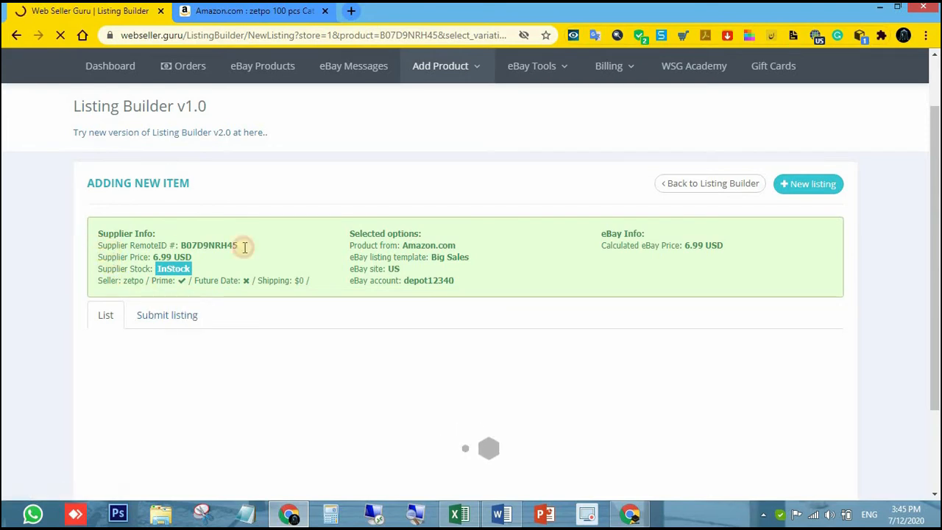
pyautogui.moveTo(245, 247)
pyautogui.mouseDown()
pyautogui.moveTo(100, 249)
pyautogui.moveTo(233, 256)
pyautogui.moveTo(92, 272)
pyautogui.moveTo(234, 270)
pyautogui.mouseUp()
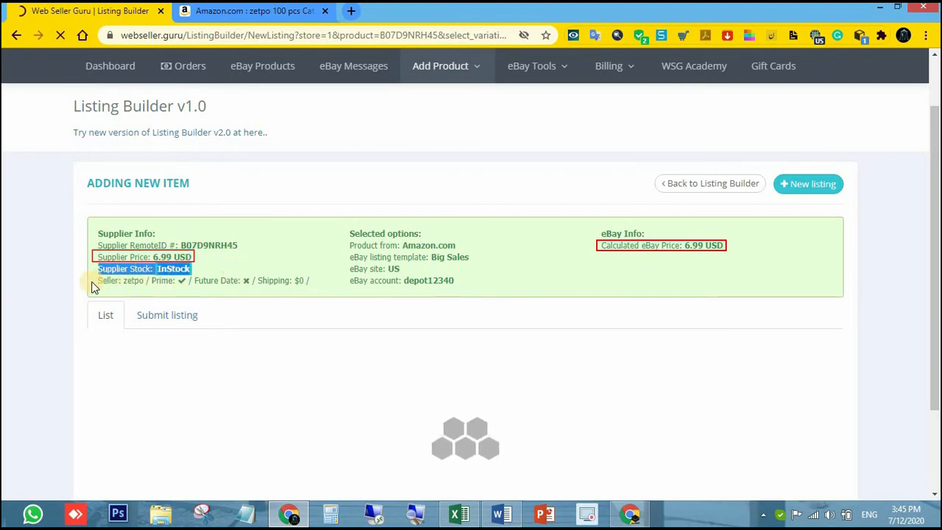
pyautogui.moveTo(94, 283); pyautogui.dragTo(320, 288)
pyautogui.click(317, 296)
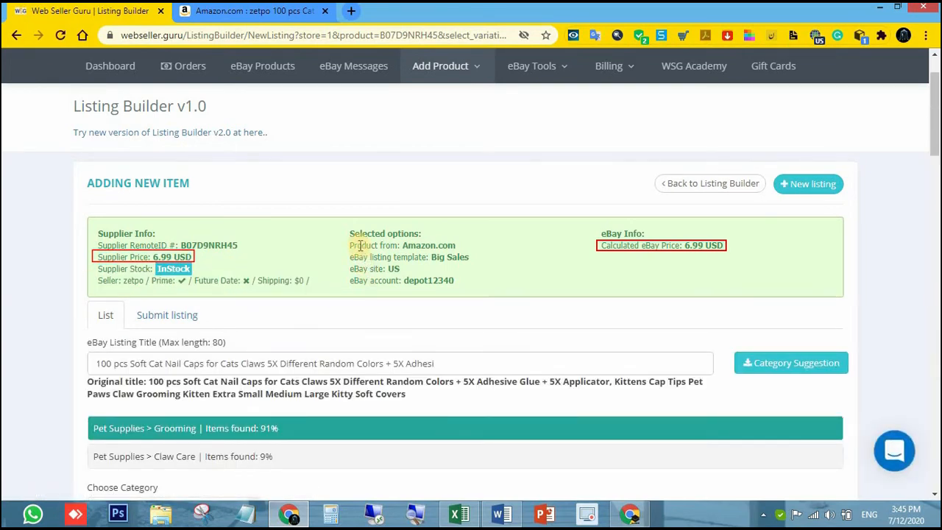
pyautogui.moveTo(350, 245); pyautogui.dragTo(444, 245)
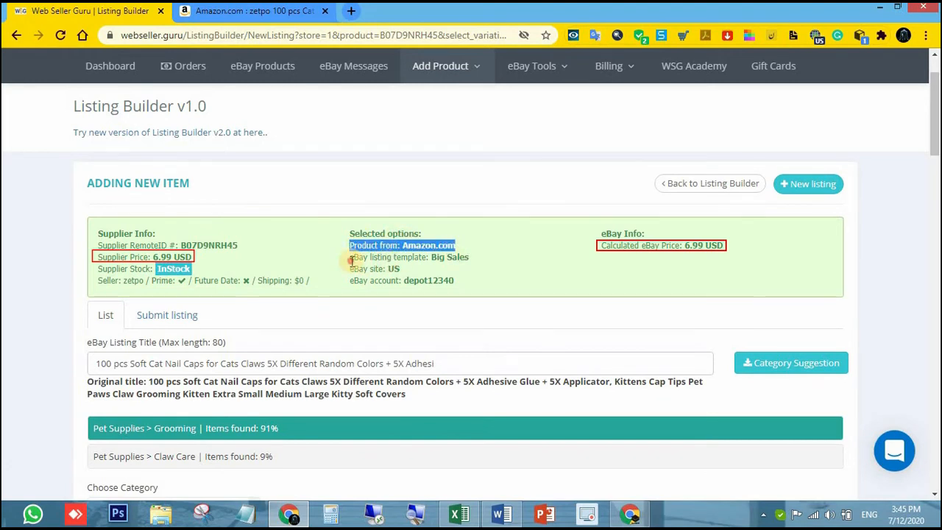
pyautogui.moveTo(350, 258)
pyautogui.mouseDown()
pyautogui.moveTo(471, 266)
pyautogui.moveTo(348, 285)
pyautogui.moveTo(447, 281)
pyautogui.mouseUp()
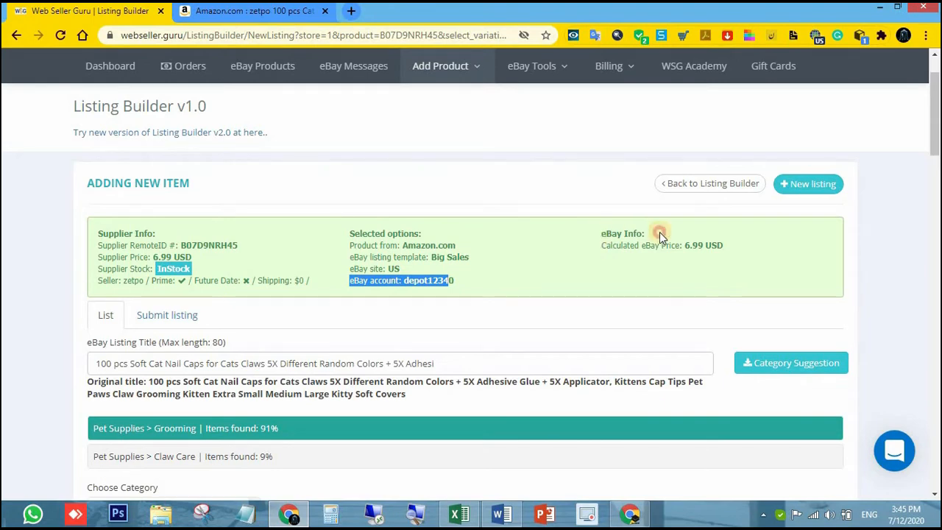
pyautogui.moveTo(659, 234); pyautogui.dragTo(618, 249)
pyautogui.tripleClick(733, 248)
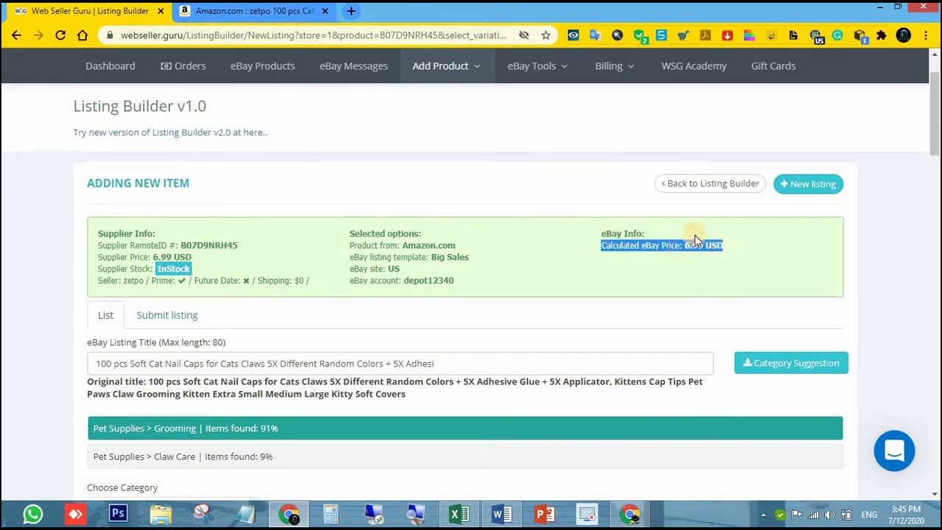
# Load a saved payment profile for the listing and compare the recalculated eBay price with the supplier price
pyautogui.scroll(-7, 728, 311)
pyautogui.scroll(2, 710, 247)
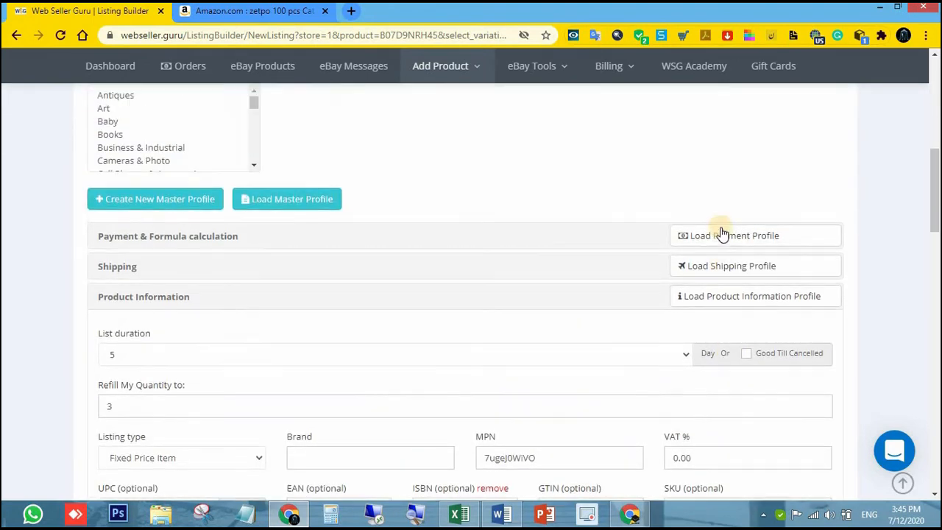
pyautogui.click(715, 236)
pyautogui.click(563, 371)
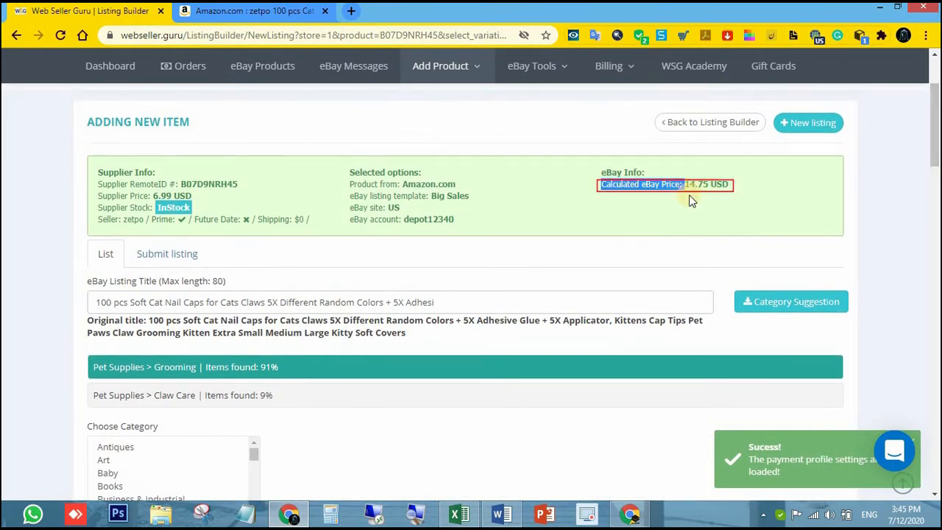
pyautogui.click(673, 218)
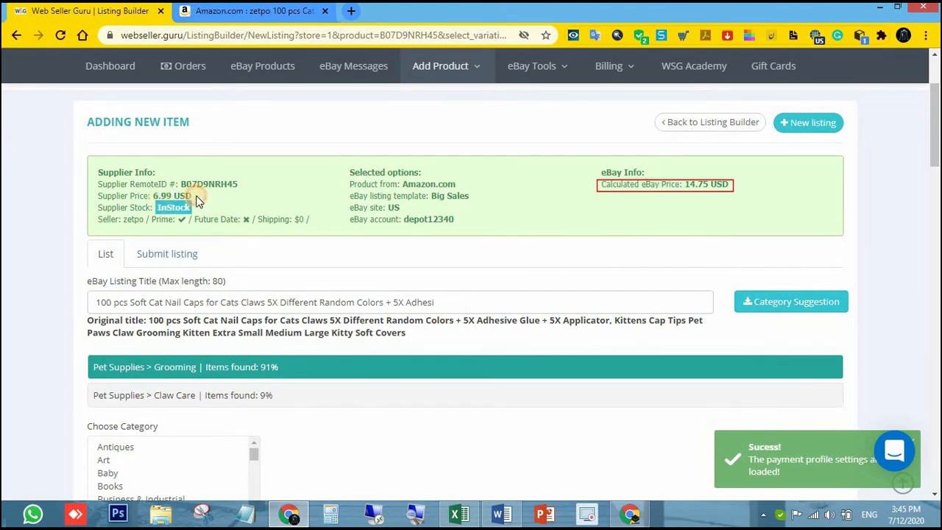
pyautogui.moveTo(686, 185); pyautogui.dragTo(729, 186)
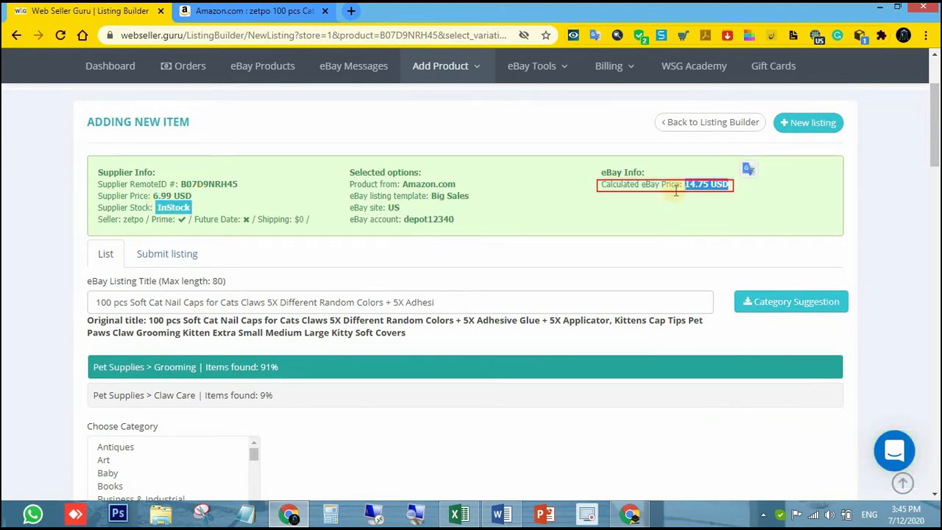
pyautogui.click(683, 216)
# Replace the eBay listing title with the Word document's SEO title "100 Pcs Cat Claw Caps For Cats Nail Claws With Adhesives And Applicators 5X Diff"
pyautogui.scroll(-1, 429, 266)
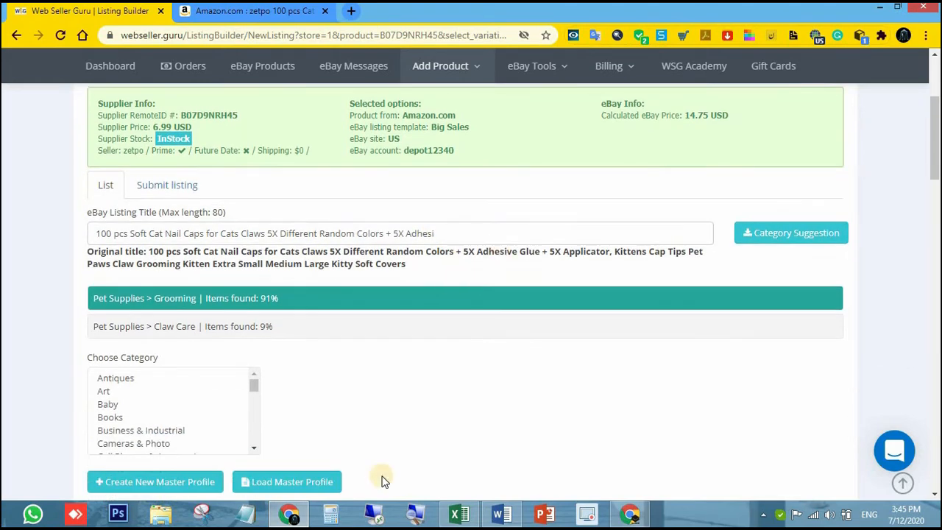
pyautogui.click(502, 512)
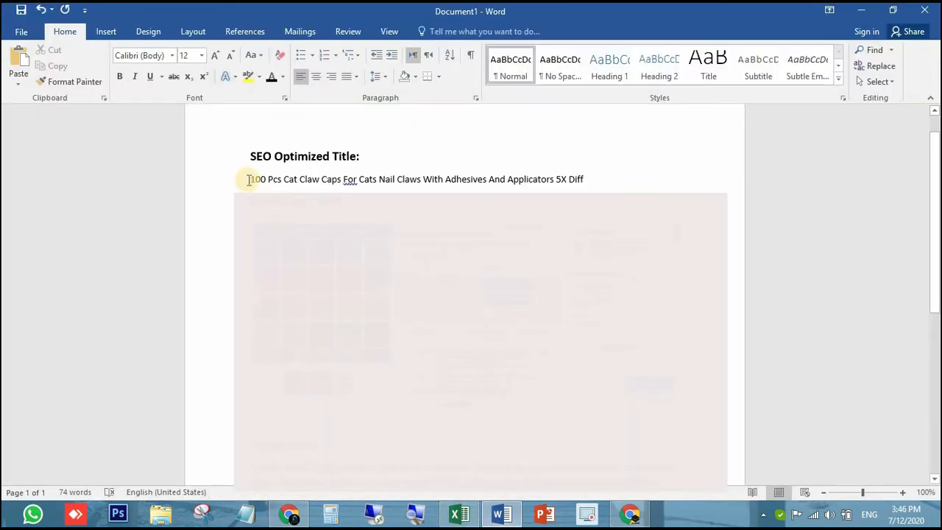
pyautogui.moveTo(250, 179); pyautogui.dragTo(585, 178)
pyautogui.hotkey('ctrl', 'c')
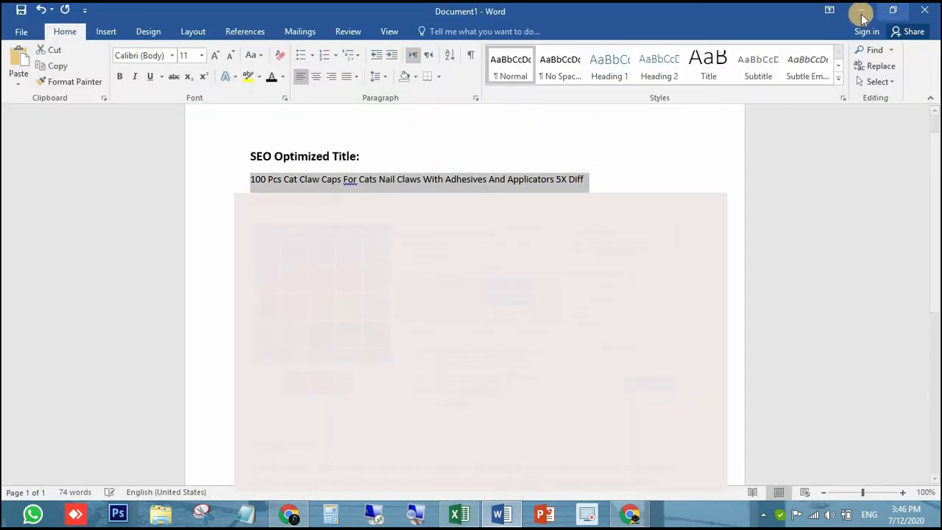
pyautogui.click(861, 10)
pyautogui.tripleClick(216, 234)
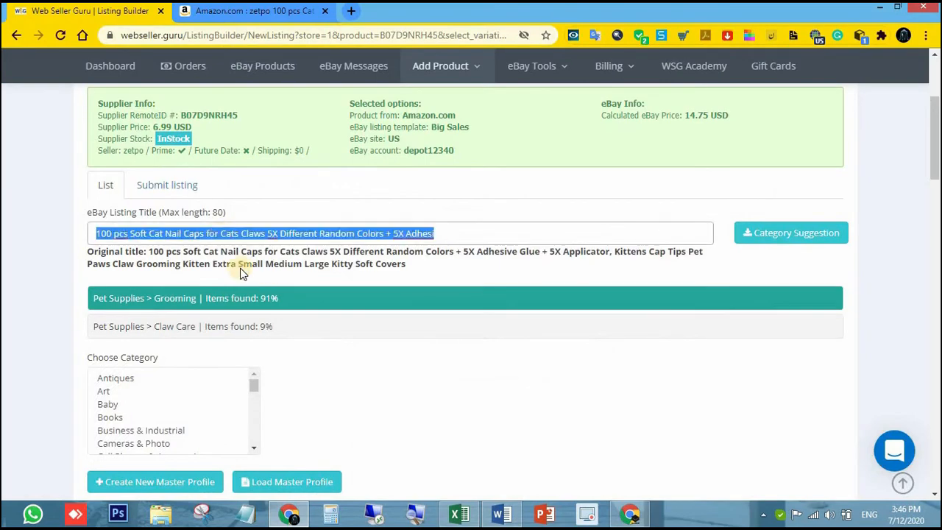
pyautogui.rightClick(219, 236)
pyautogui.click(249, 276)
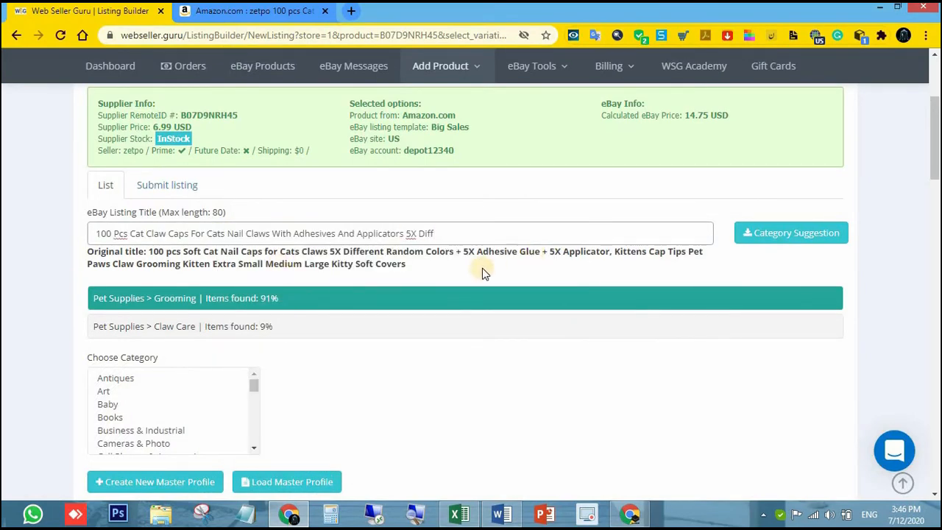
# Load the saved shipping profile into the listing's Shipping section
pyautogui.scroll(-2, 464, 269)
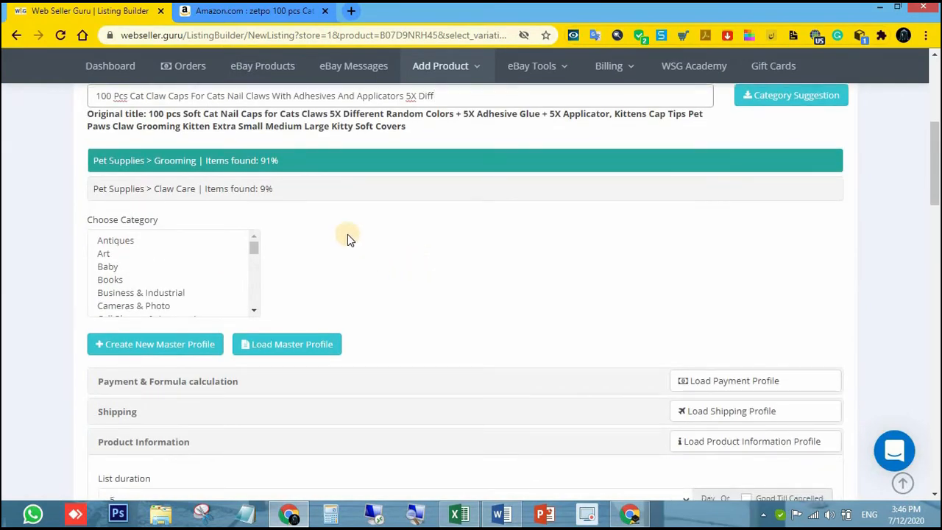
pyautogui.scroll(-1, 374, 251)
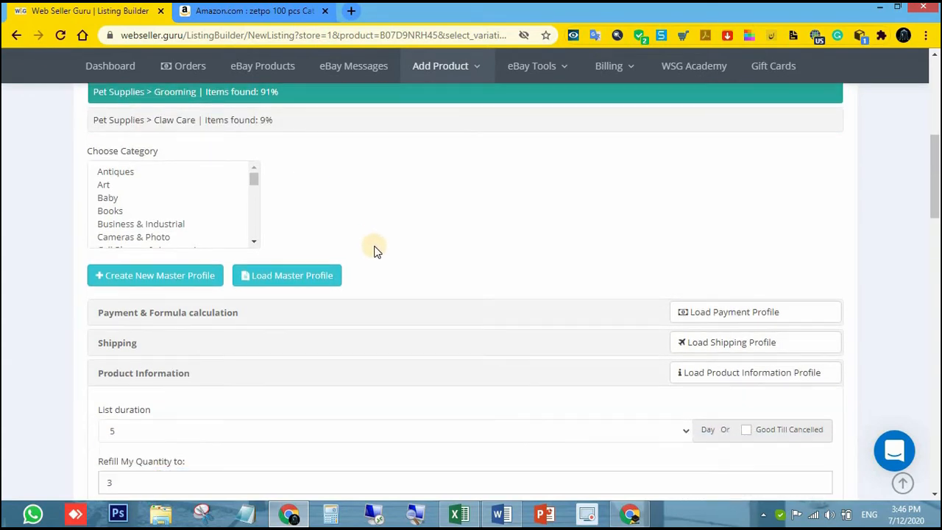
pyautogui.scroll(-1, 378, 250)
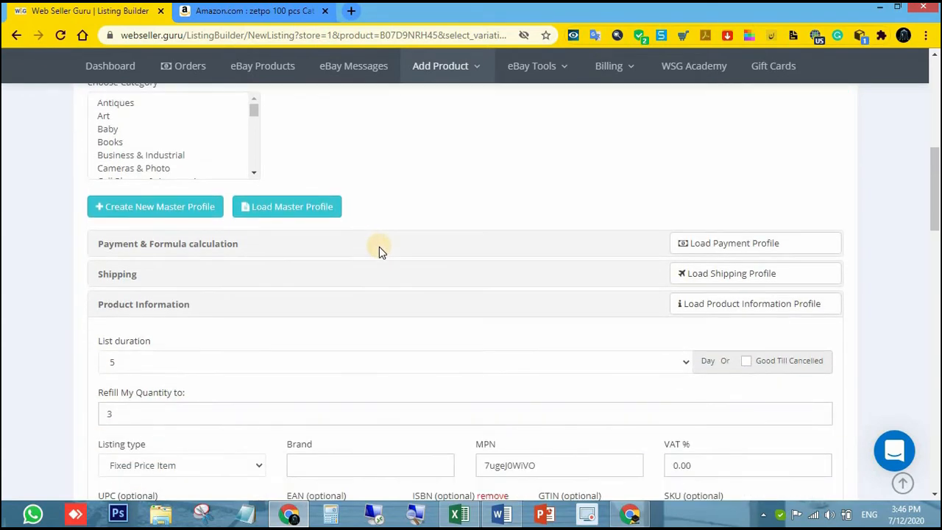
pyautogui.scroll(-1, 379, 250)
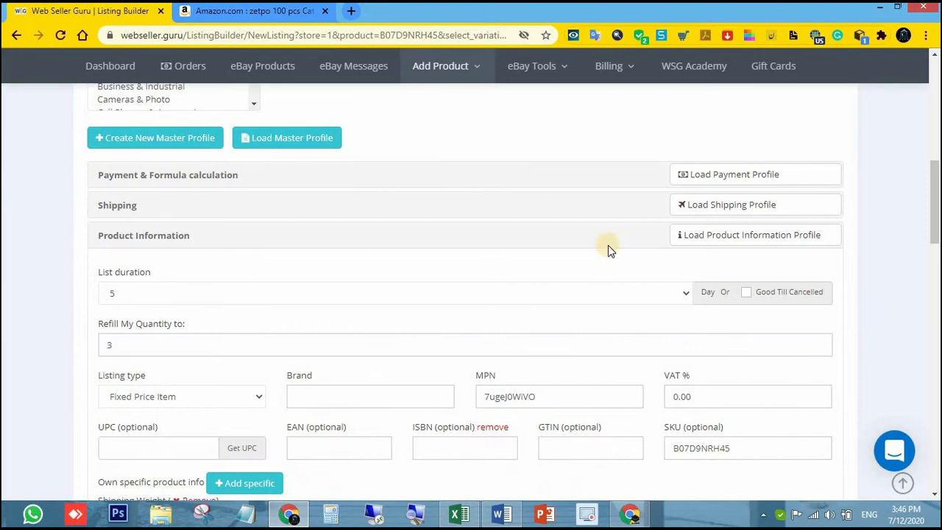
pyautogui.click(682, 209)
pyautogui.click(566, 372)
# Load a saved product information profile and set the list duration to Good Till Cancelled
pyautogui.click(714, 242)
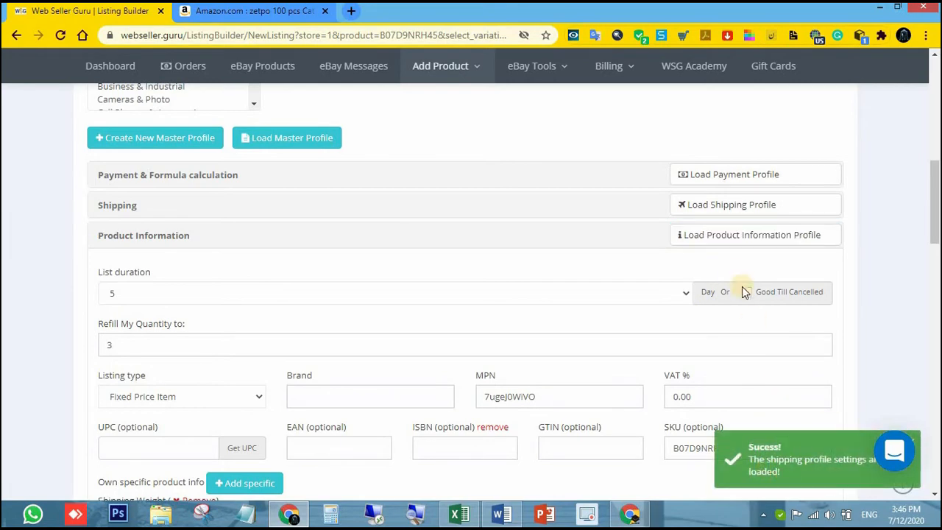
pyautogui.click(707, 237)
pyautogui.click(578, 368)
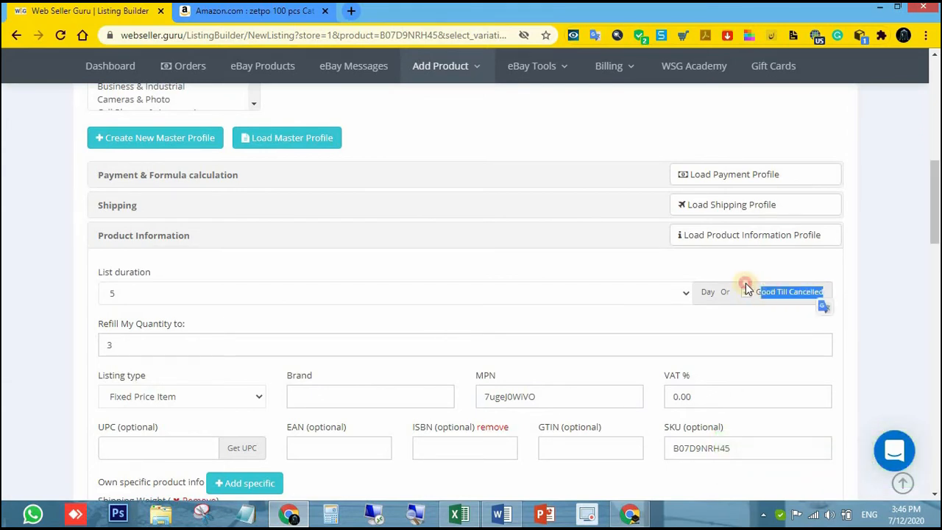
pyautogui.scroll(-1, 567, 319)
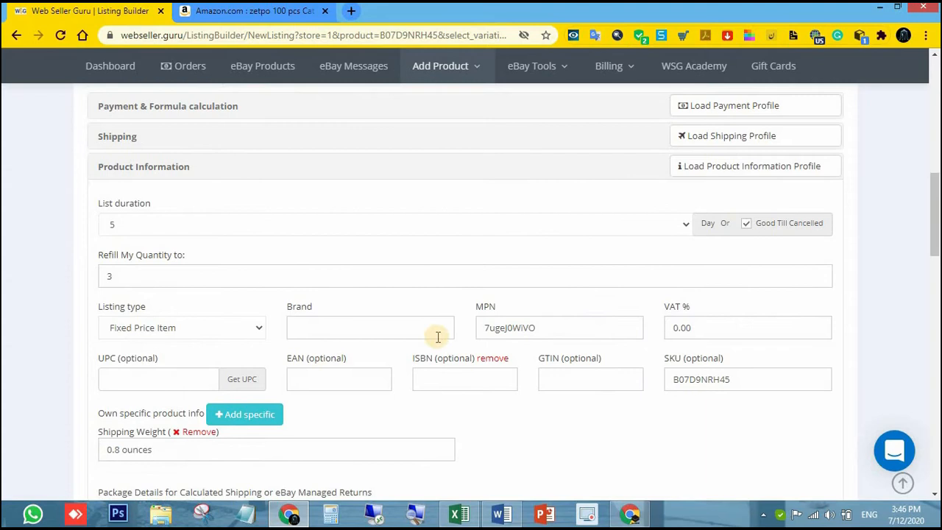
# Enter "Branded" as the product's brand and "Does not apply" as its MPN
pyautogui.click(381, 331)
pyautogui.write('Branded')
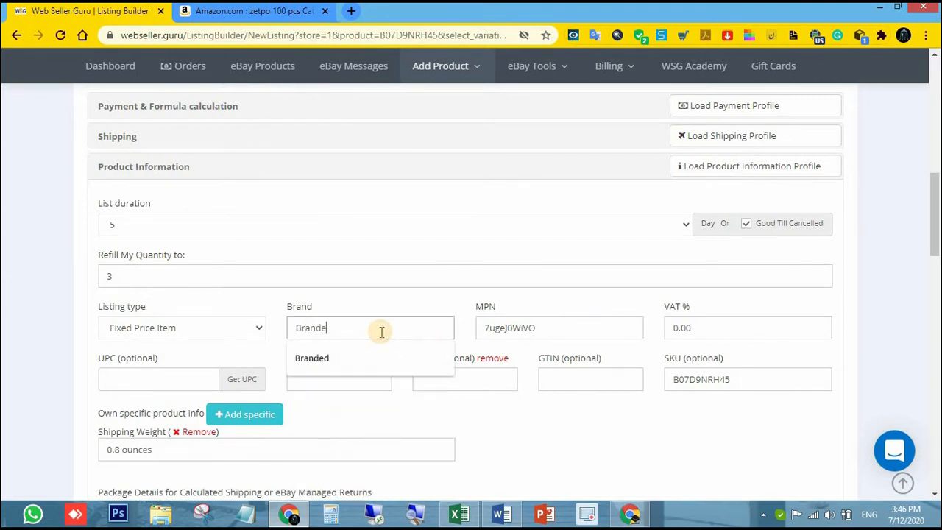
pyautogui.doubleClick(501, 331)
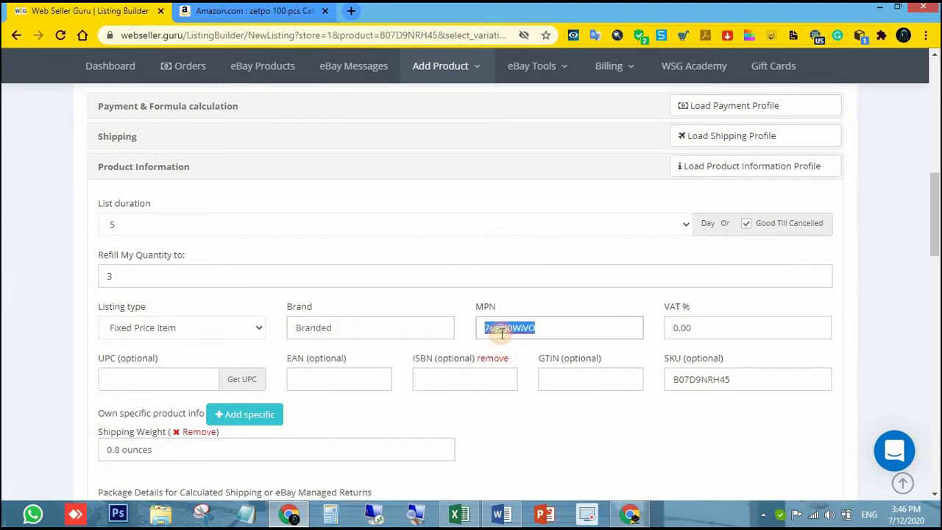
pyautogui.write('Does no')
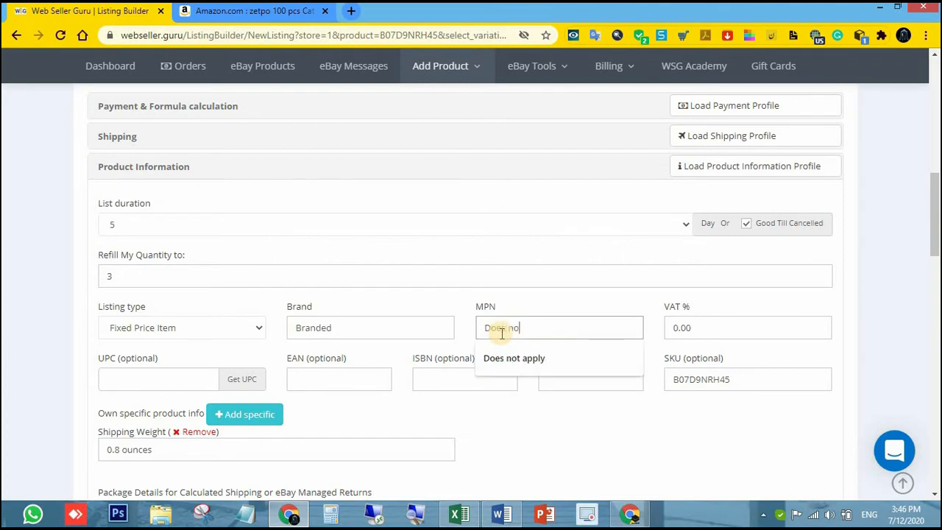
pyautogui.click(500, 357)
# Copy the MPN text "Does not apply" into the UPC and EAN fields
pyautogui.tripleClick(506, 331)
pyautogui.hotkey('ctrl', 'c')
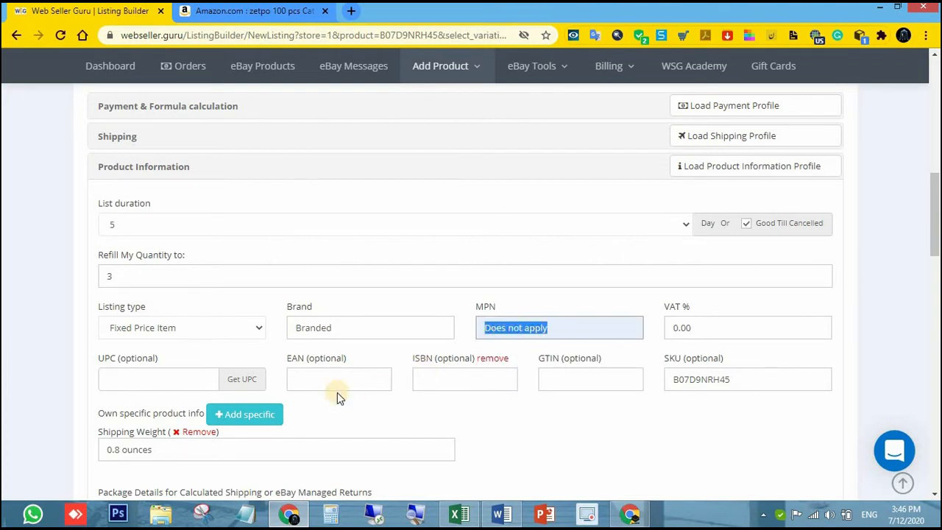
pyautogui.click(162, 377)
pyautogui.hotkey('ctrl', 'v')
pyautogui.click(330, 378)
pyautogui.hotkey('ctrl', 'v')
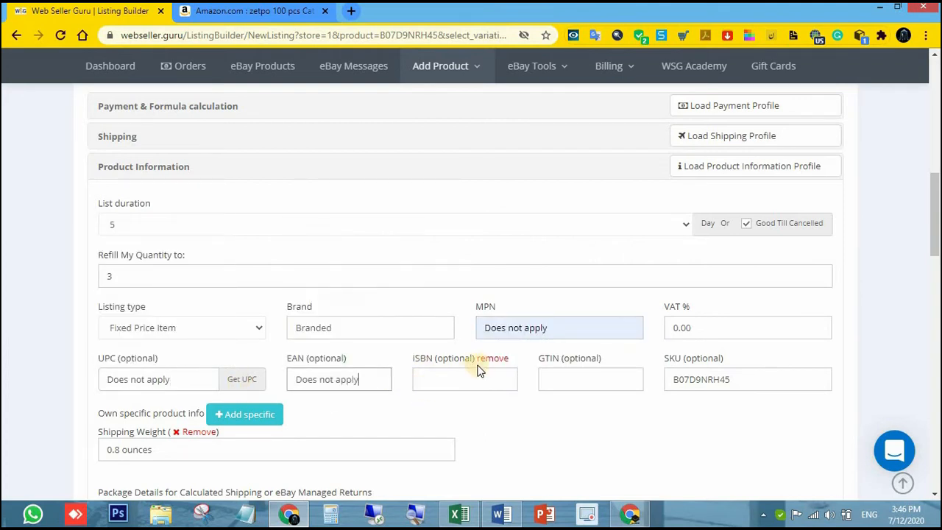
# Remove the ISBN field and the Shipping Weight specific from the product information
pyautogui.click(491, 358)
pyautogui.click(199, 434)
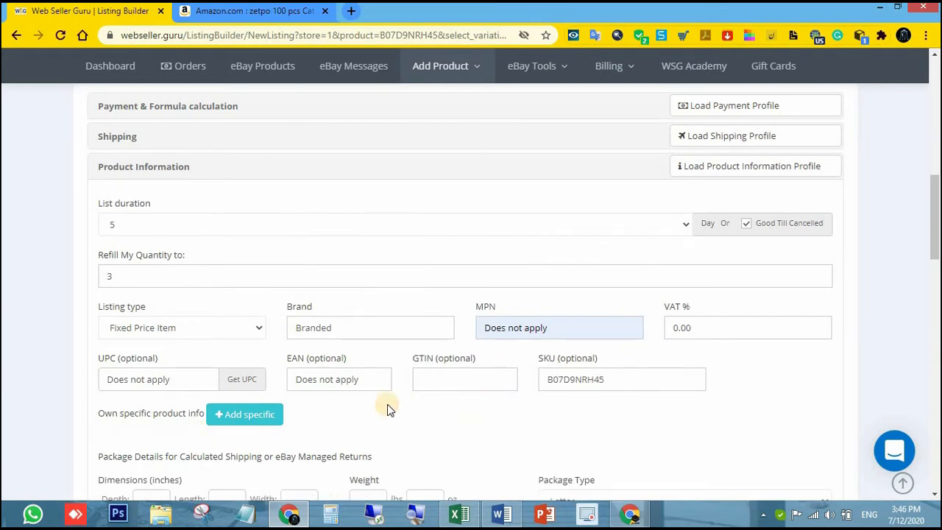
pyautogui.scroll(-3, 316, 353)
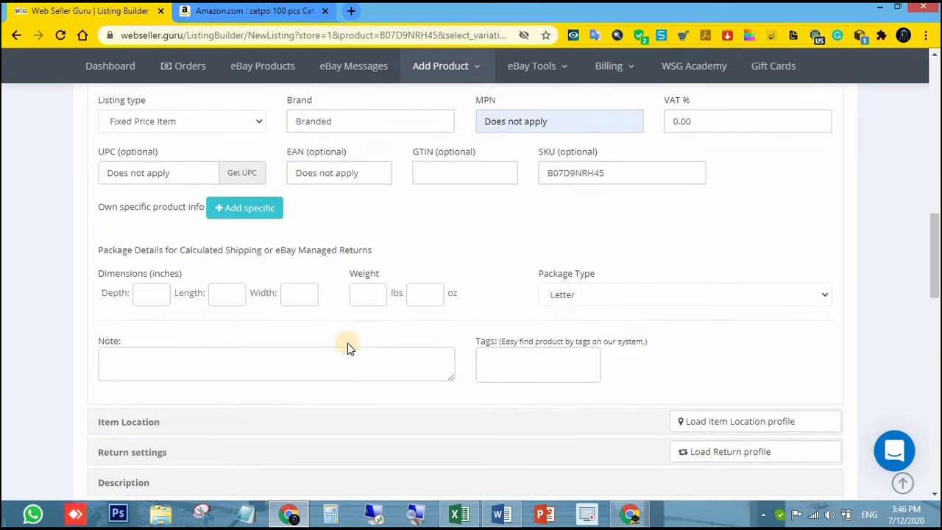
# Set the listing's refill quantity to 2 in the product information
pyautogui.scroll(2, 347, 343)
pyautogui.scroll(1, 180, 227)
pyautogui.click(181, 256)
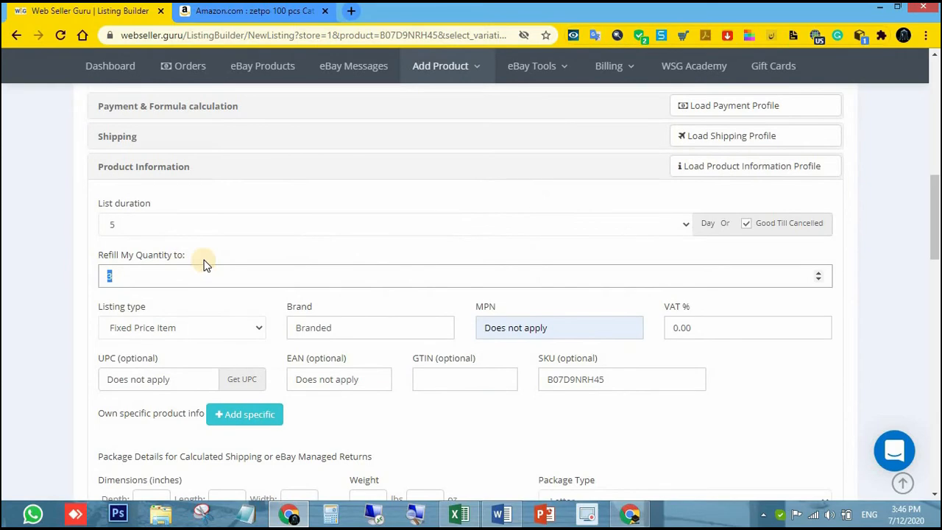
pyautogui.write('2')
# Link the California item location profile to the listing
pyautogui.scroll(-4, 288, 313)
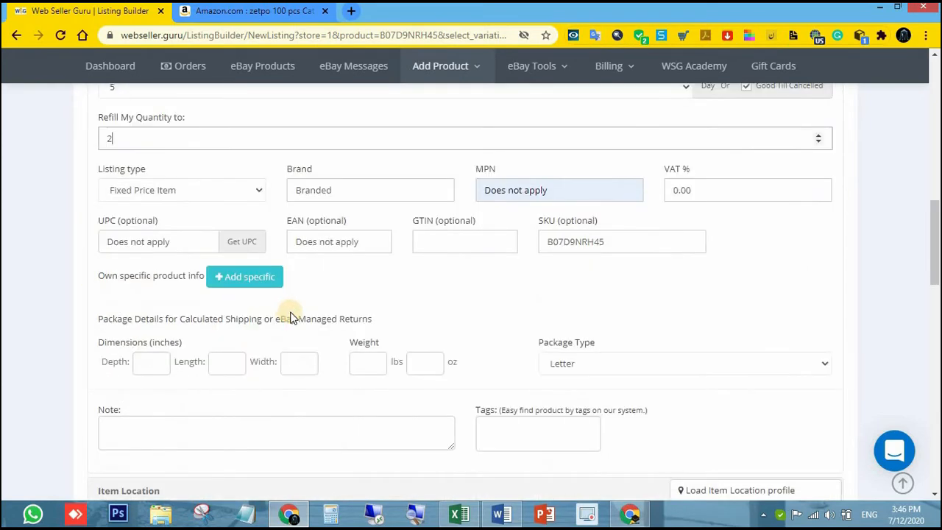
pyautogui.scroll(-1, 289, 318)
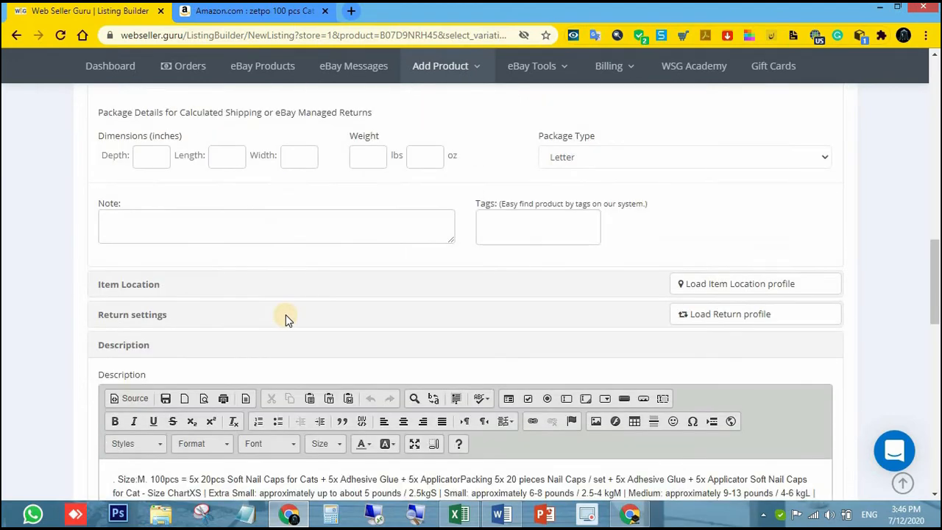
pyautogui.scroll(-2, 287, 318)
pyautogui.scroll(1, 283, 309)
pyautogui.click(696, 219)
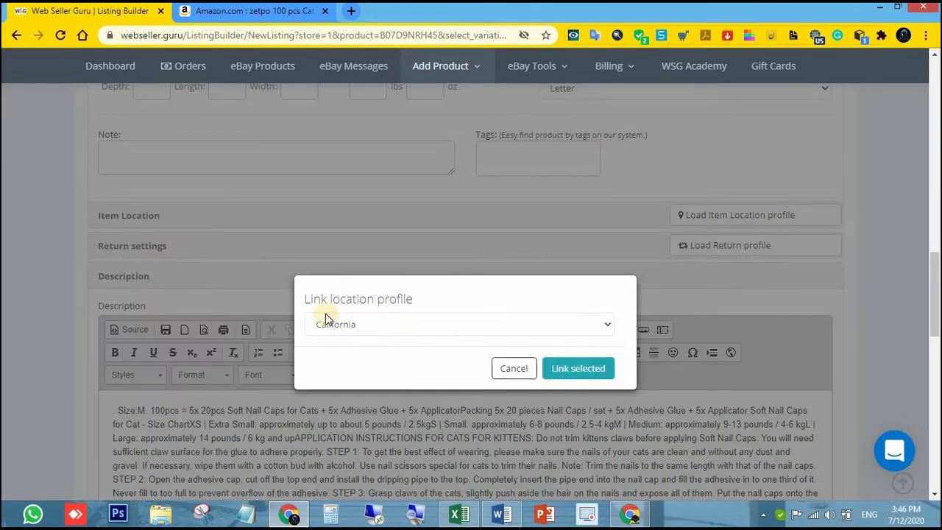
pyautogui.moveTo(294, 298); pyautogui.dragTo(443, 307)
pyautogui.click(567, 369)
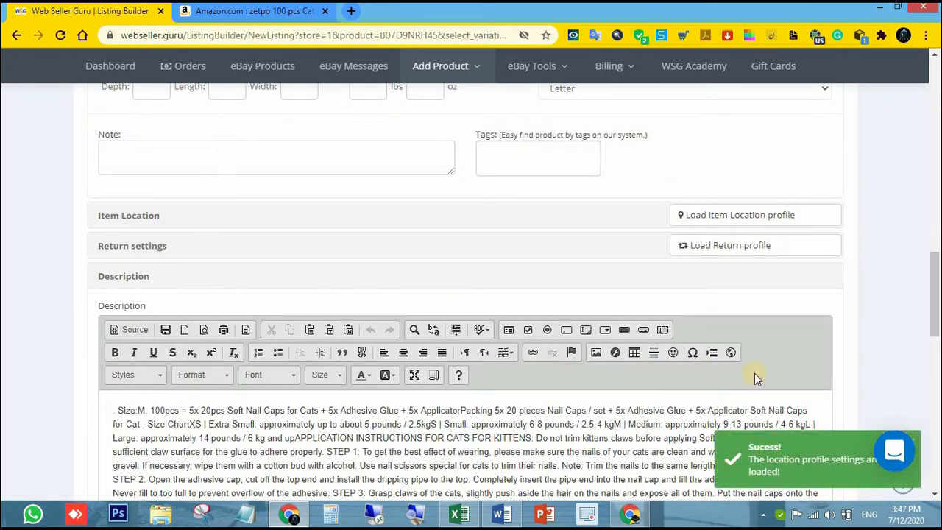
# Link the return profile "Returns Accepted,Seller,30 Days" to the listing
pyautogui.click(679, 258)
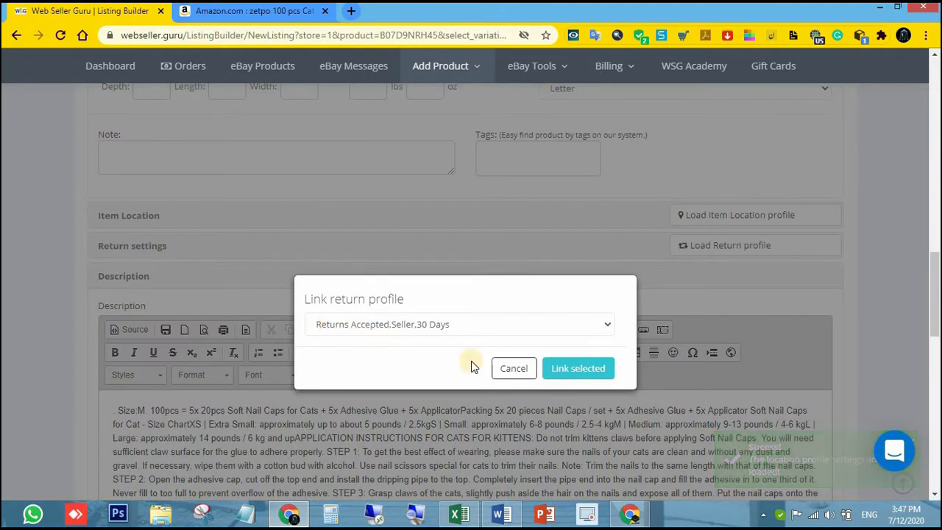
pyautogui.click(569, 330)
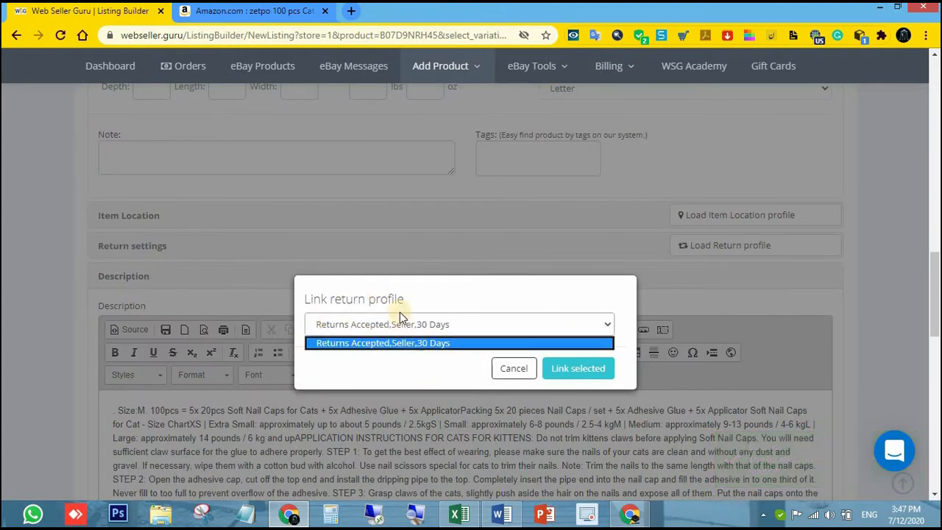
pyautogui.click(412, 343)
pyautogui.click(564, 371)
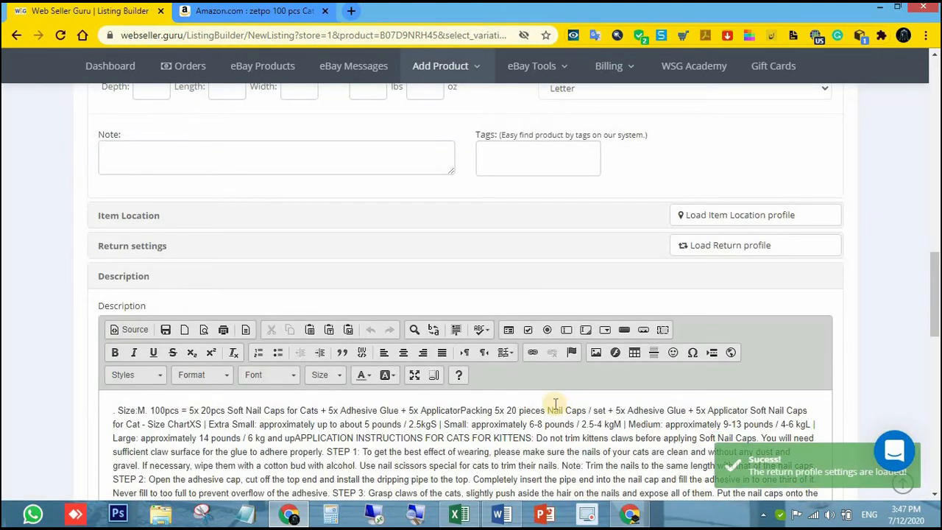
# Delete the stray full stop before "Size:M" at the start of the product description
pyautogui.scroll(-2, 221, 294)
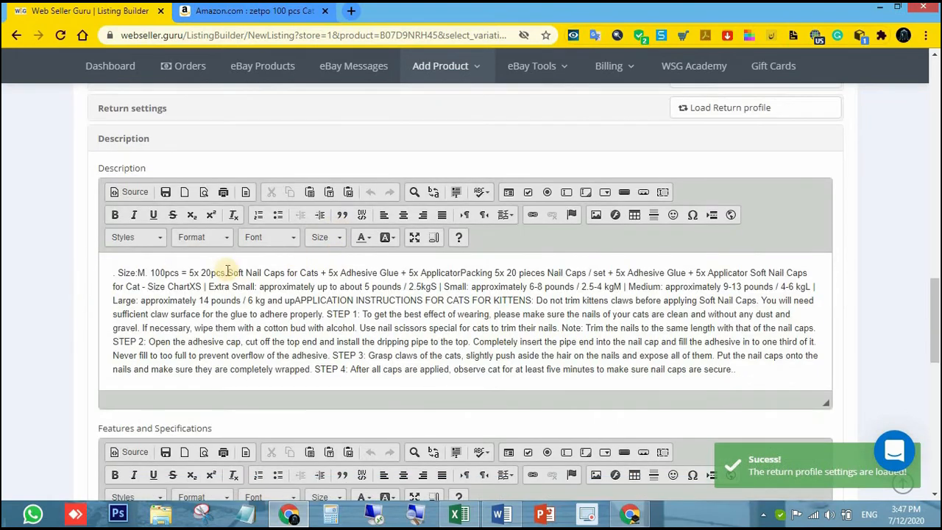
pyautogui.click(117, 273)
pyautogui.press('BackSpace')
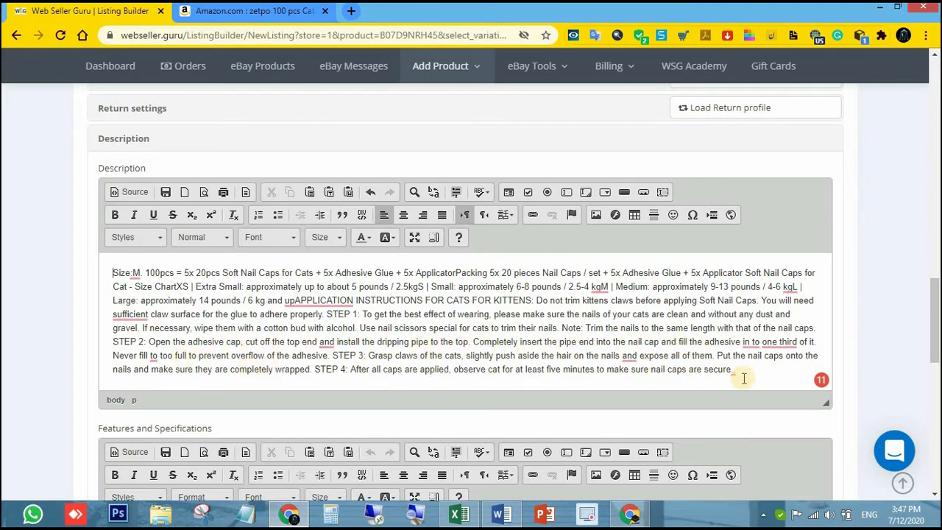
# Add blank lines after the description text and append the Shipping Terms heading and paragraph copied from the Word document
pyautogui.press('Return')
pyautogui.press('Return')
pyautogui.press('Return')
pyautogui.press('Return')
pyautogui.press('Return')
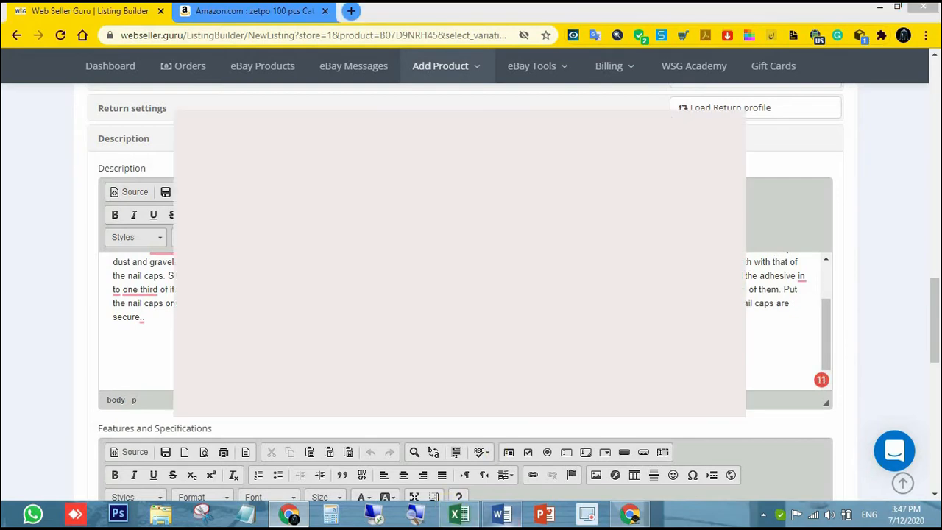
pyautogui.click(502, 514)
pyautogui.scroll(-5, 294, 295)
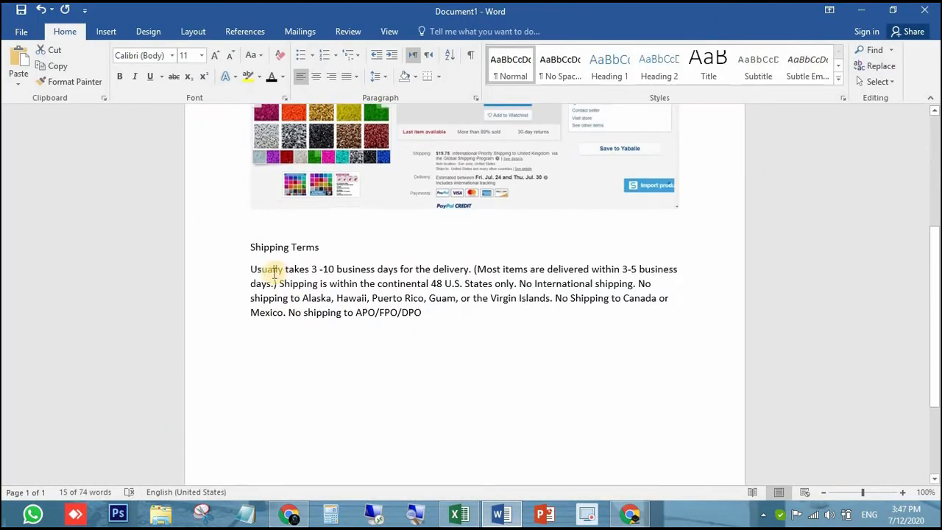
pyautogui.moveTo(251, 248); pyautogui.dragTo(435, 312)
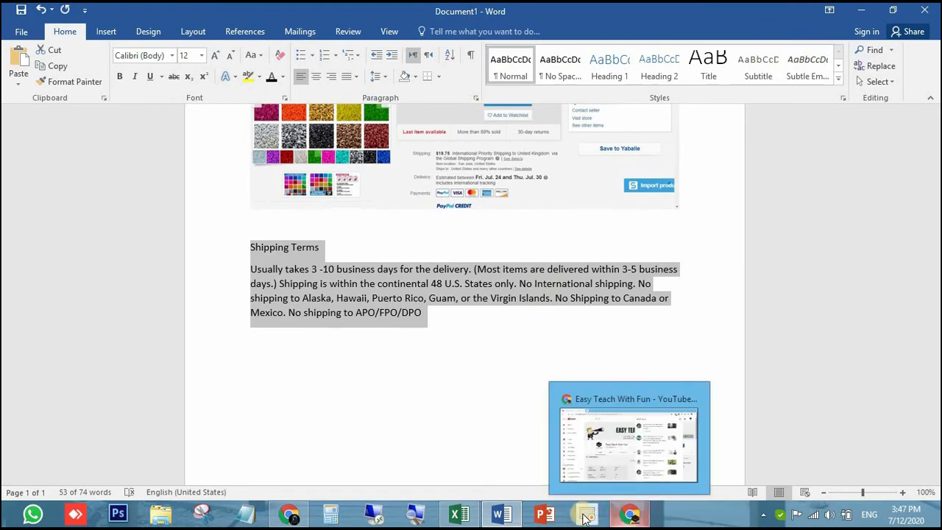
pyautogui.click(494, 515)
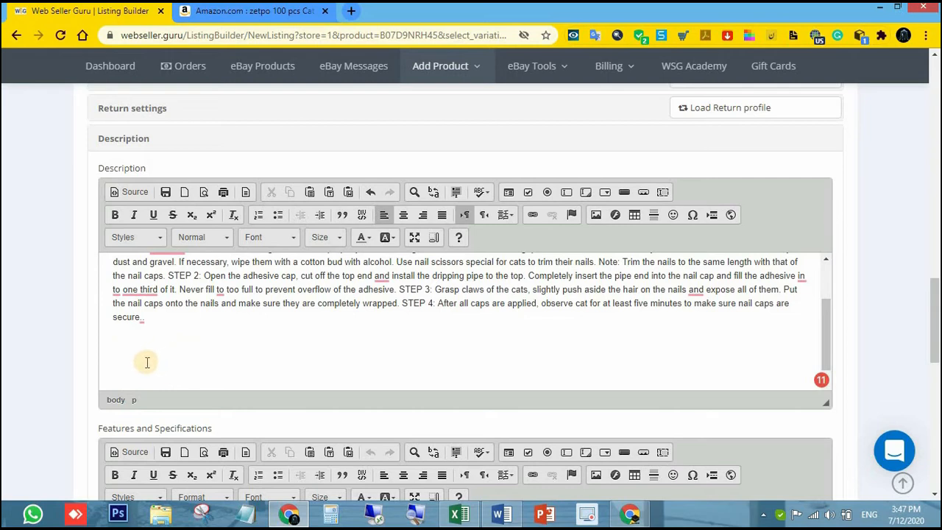
pyautogui.hotkey('ctrl', 'v')
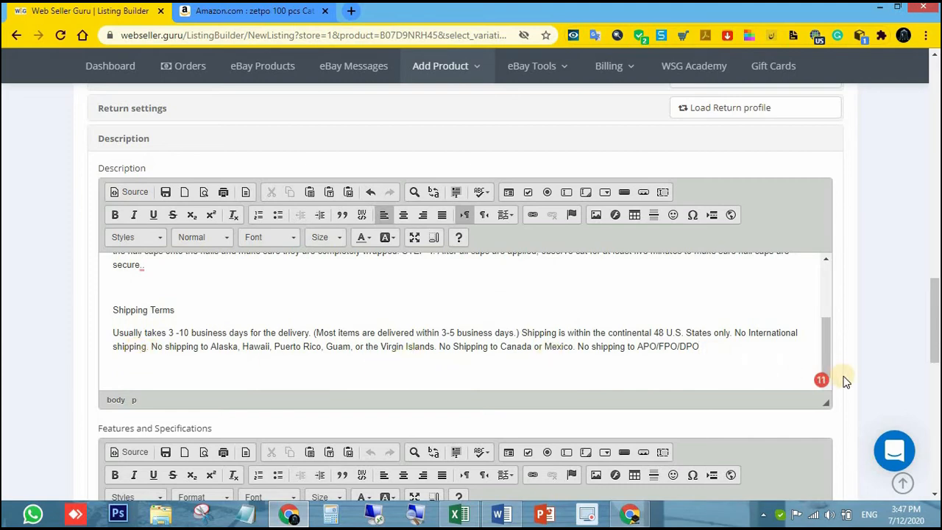
pyautogui.scroll(-4, 845, 381)
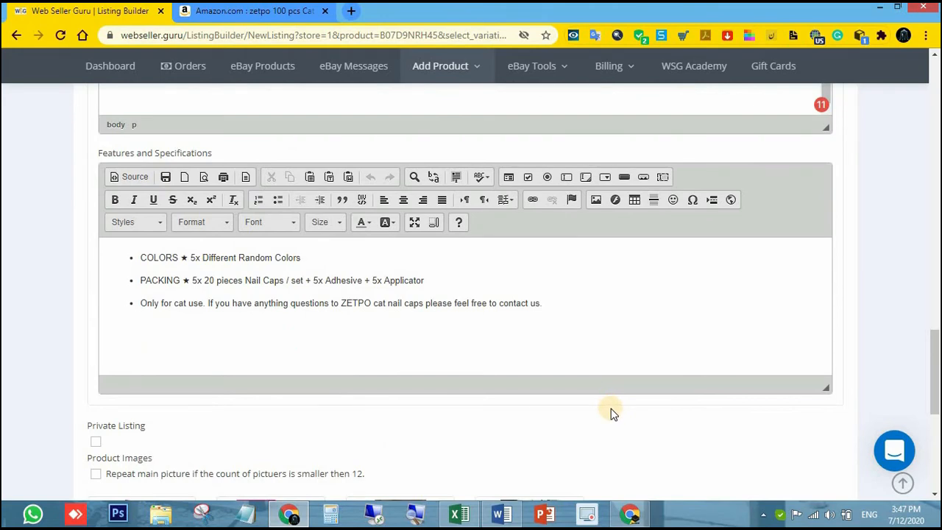
# Delete the "Only for cat use" bullet about contacting ZETPO from the Features and Specifications text
pyautogui.click(195, 318)
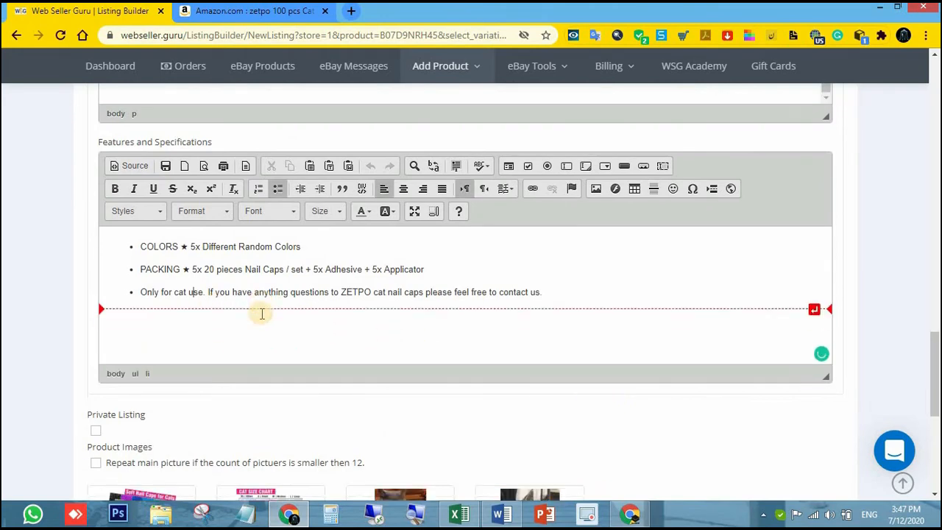
pyautogui.moveTo(121, 234); pyautogui.dragTo(558, 237)
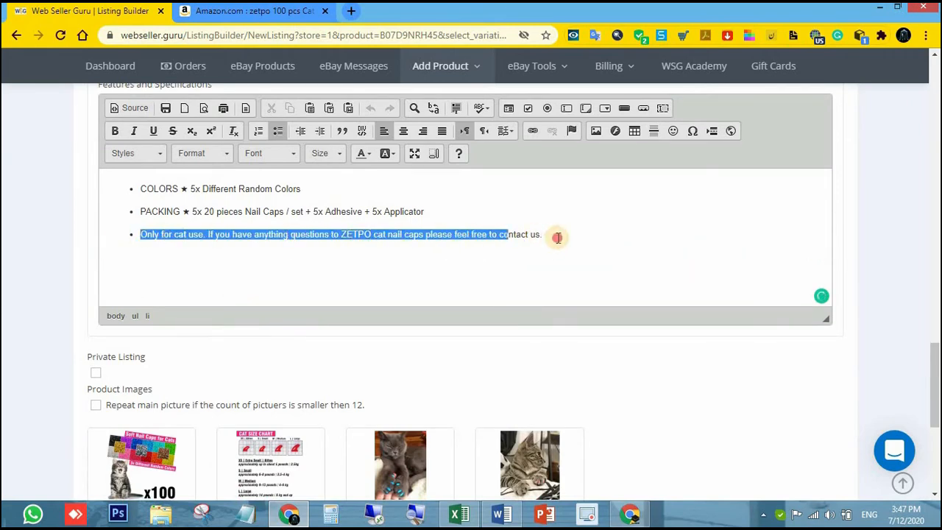
pyautogui.moveTo(558, 237); pyautogui.dragTo(557, 238)
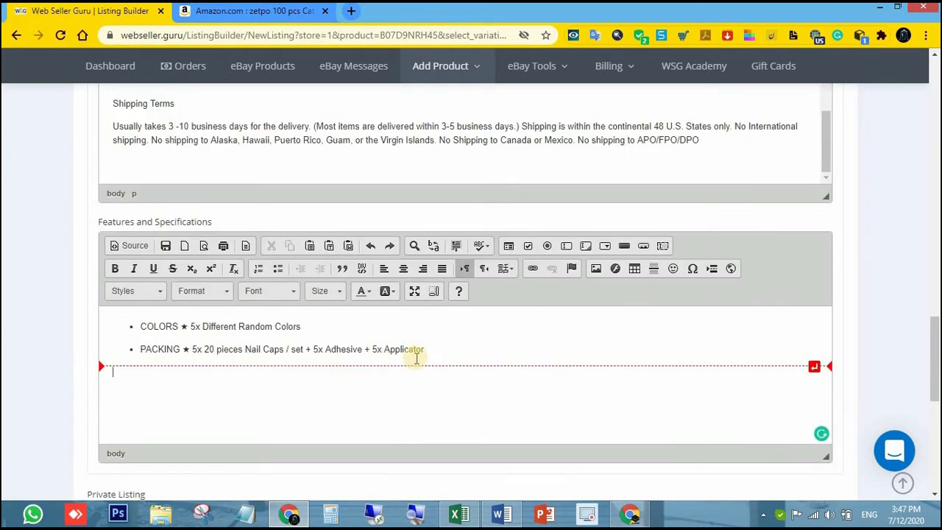
pyautogui.click(428, 347)
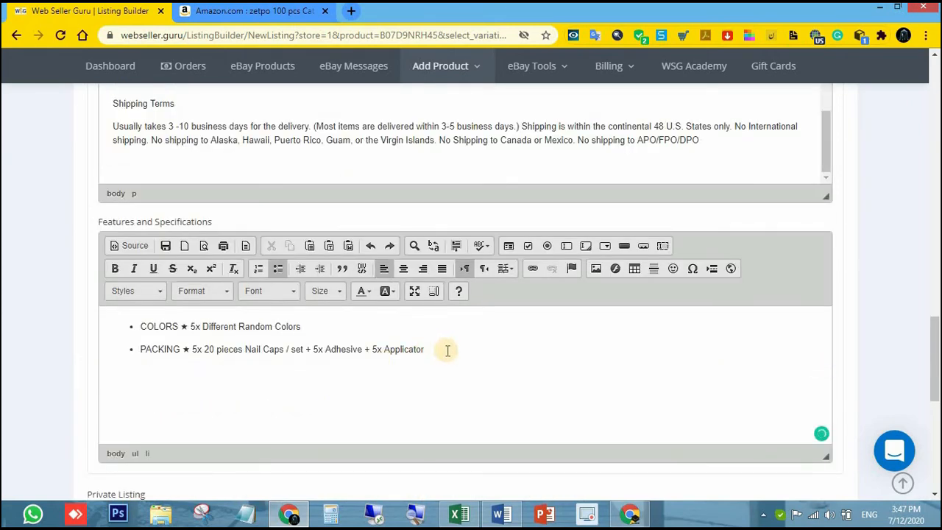
# Upload "Untitled design.png" from the Canva Pictures folder to the listing's product images
pyautogui.scroll(-3, 488, 343)
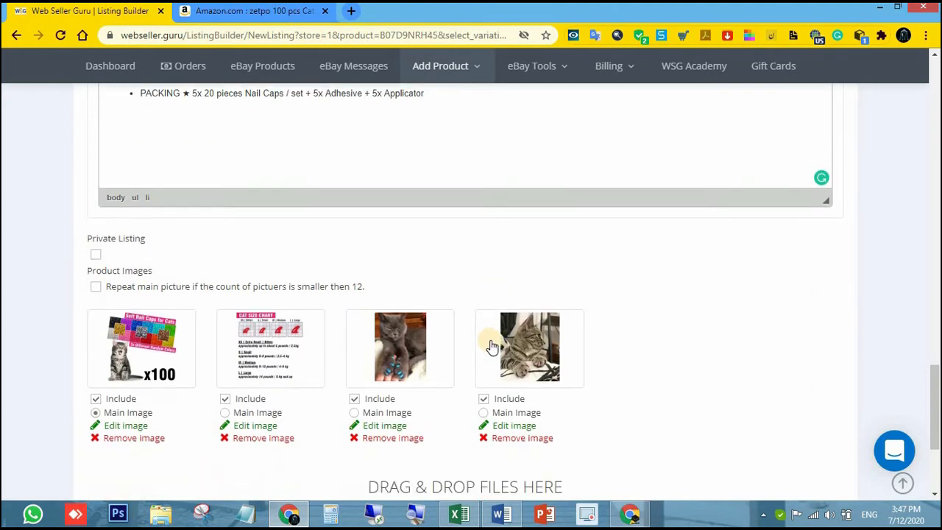
pyautogui.scroll(-2, 492, 344)
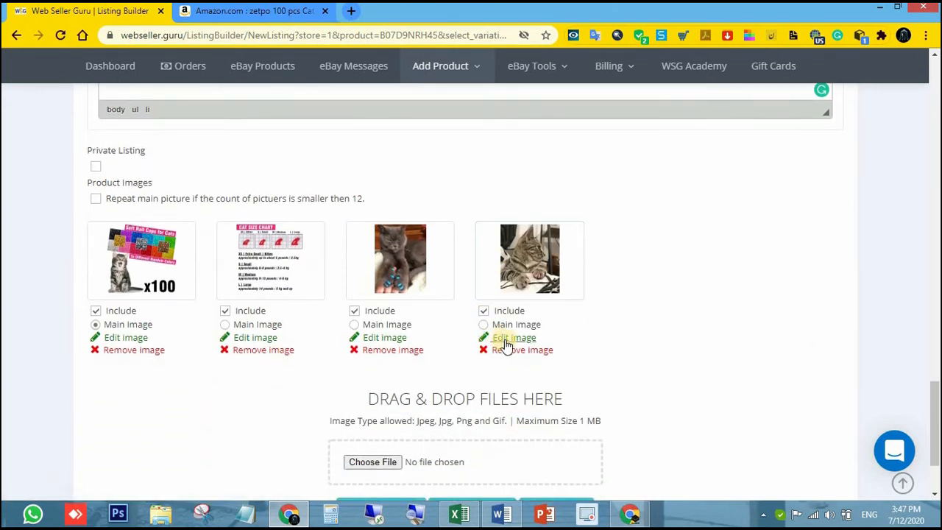
pyautogui.scroll(-1, 506, 340)
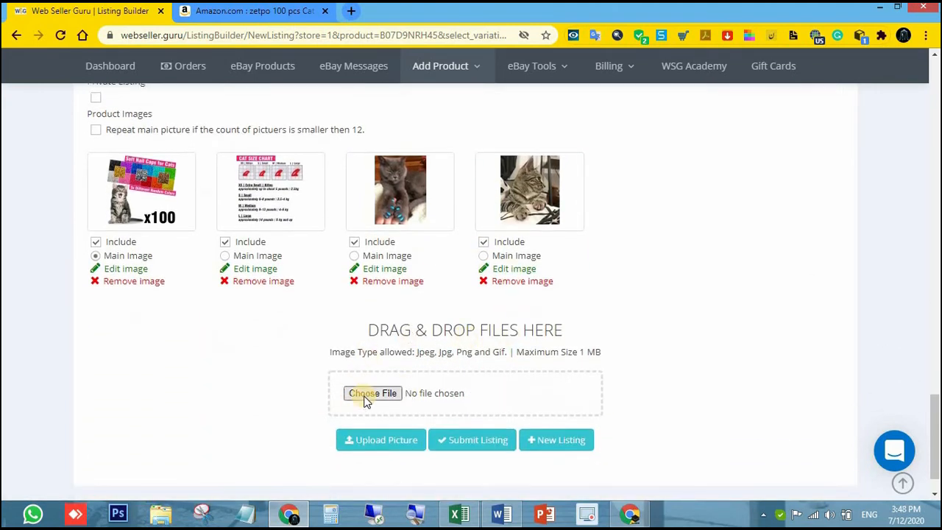
pyautogui.click(365, 397)
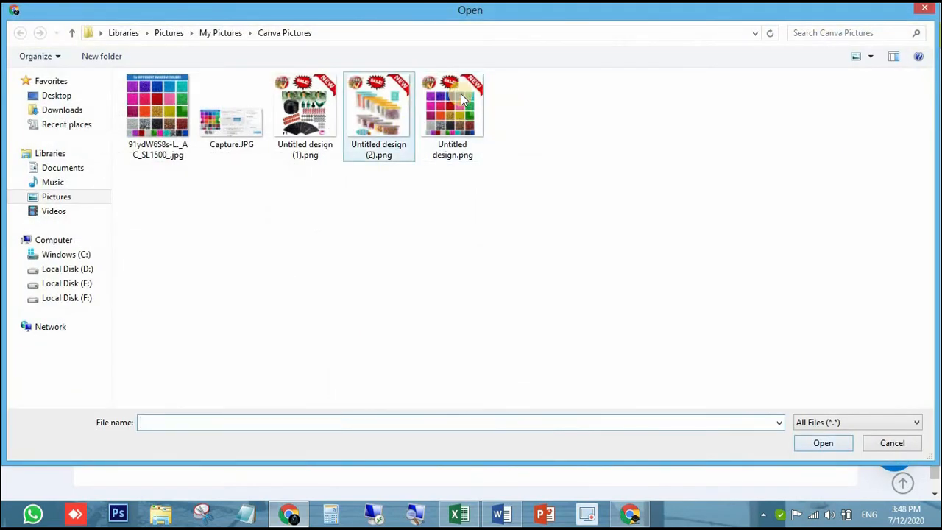
pyautogui.doubleClick(458, 111)
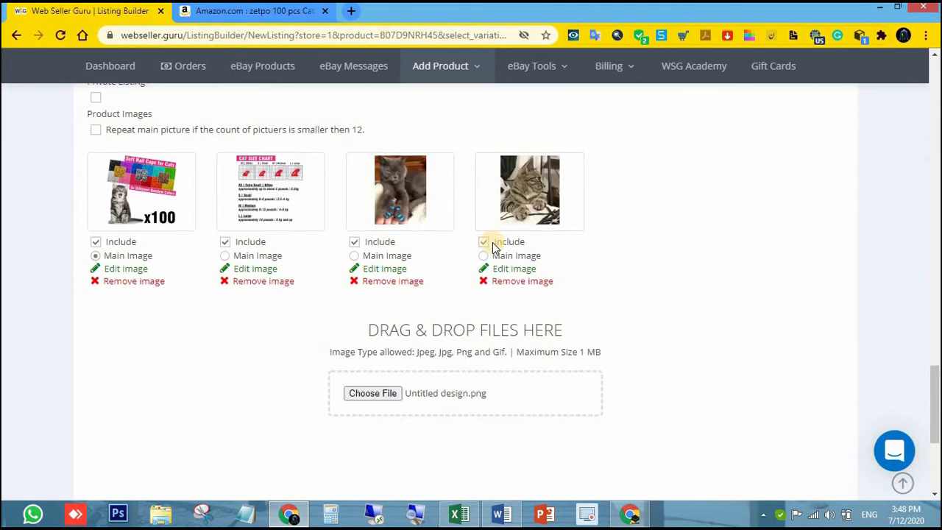
pyautogui.scroll(-4, 605, 309)
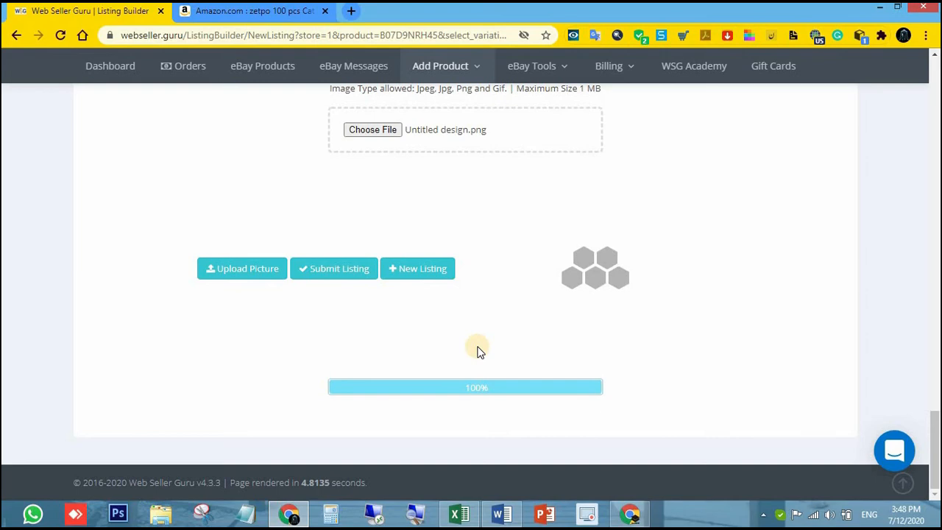
# Make the newly uploaded sale-badge picture the main image and submit the listing
pyautogui.scroll(2, 624, 271)
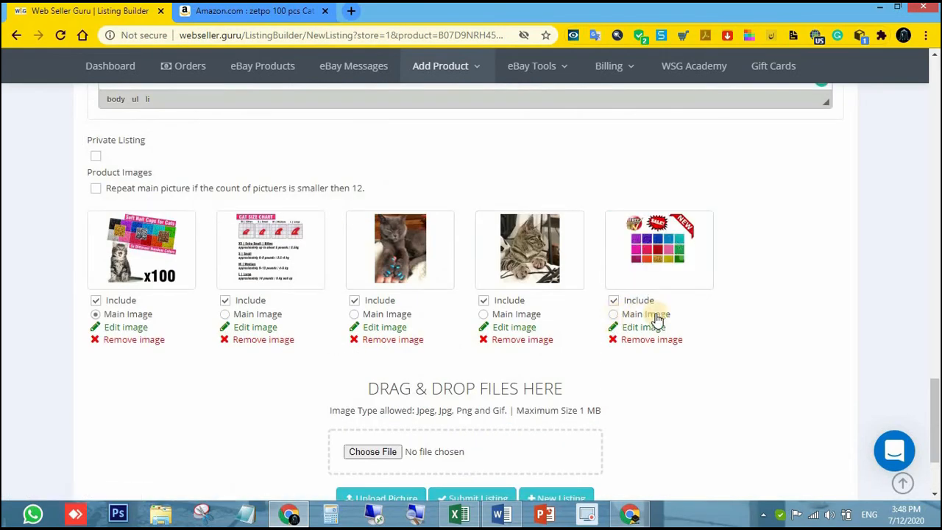
pyautogui.click(615, 315)
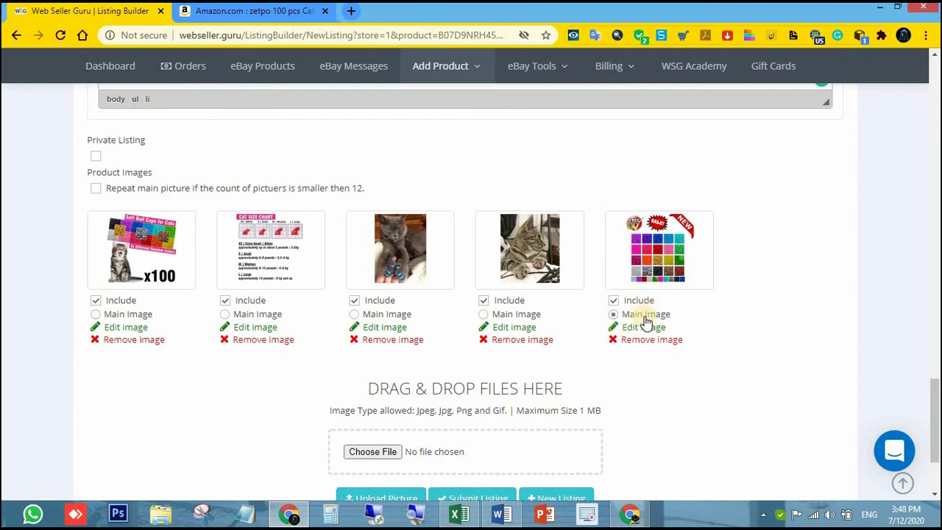
pyautogui.scroll(-2, 584, 353)
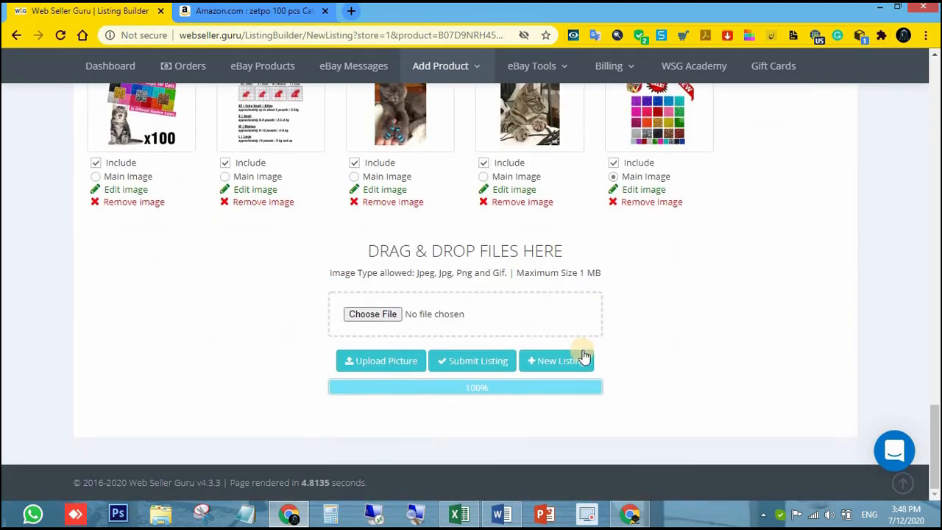
pyautogui.click(467, 360)
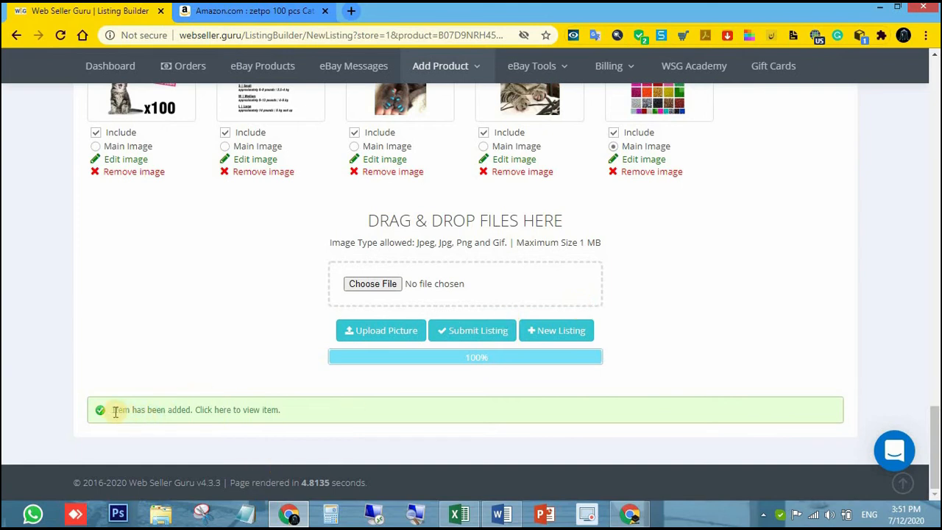
# View the newly added item on eBay, review its main photo, price, item specifics, description and Shipping Terms, and close the page
pyautogui.moveTo(108, 417); pyautogui.dragTo(318, 413)
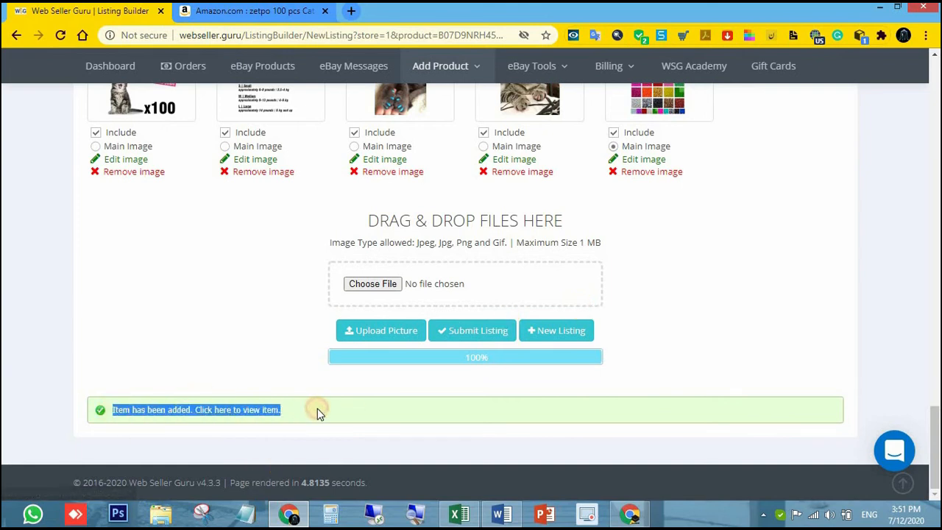
pyautogui.click(294, 387)
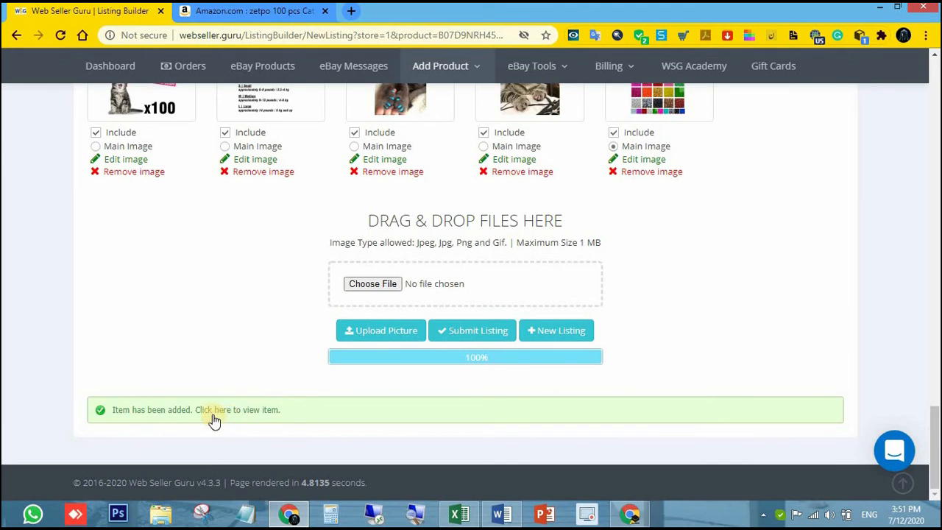
pyautogui.click(250, 412)
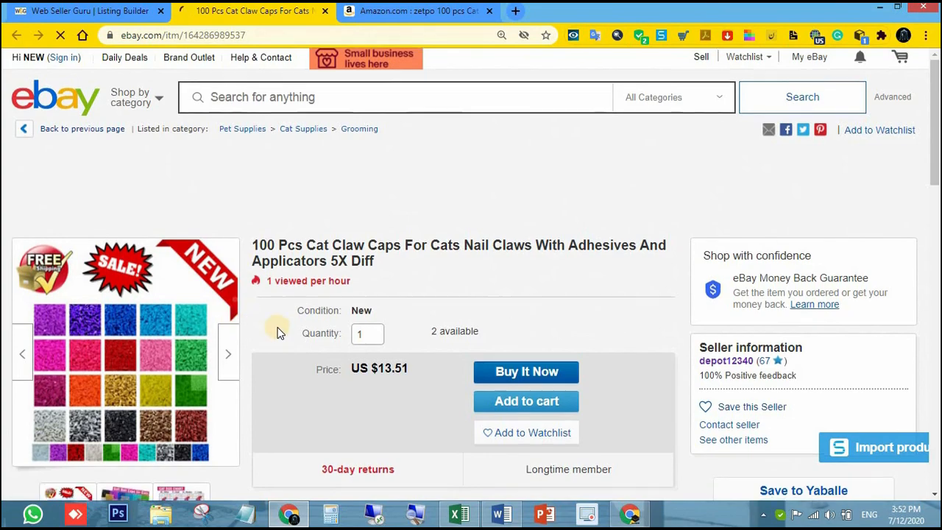
pyautogui.scroll(-6, 273, 326)
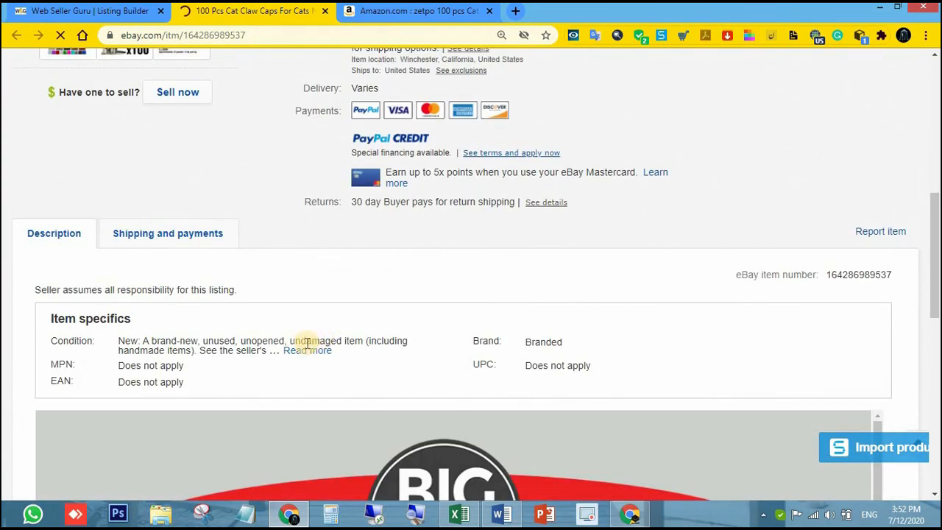
pyautogui.scroll(2, 307, 342)
pyautogui.scroll(-3, 283, 349)
pyautogui.scroll(-3, 330, 297)
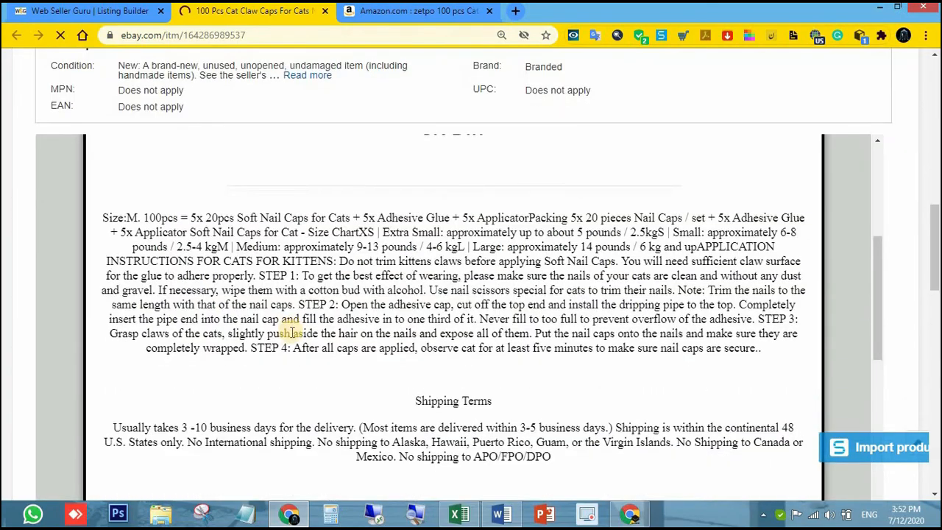
pyautogui.scroll(-9, 329, 331)
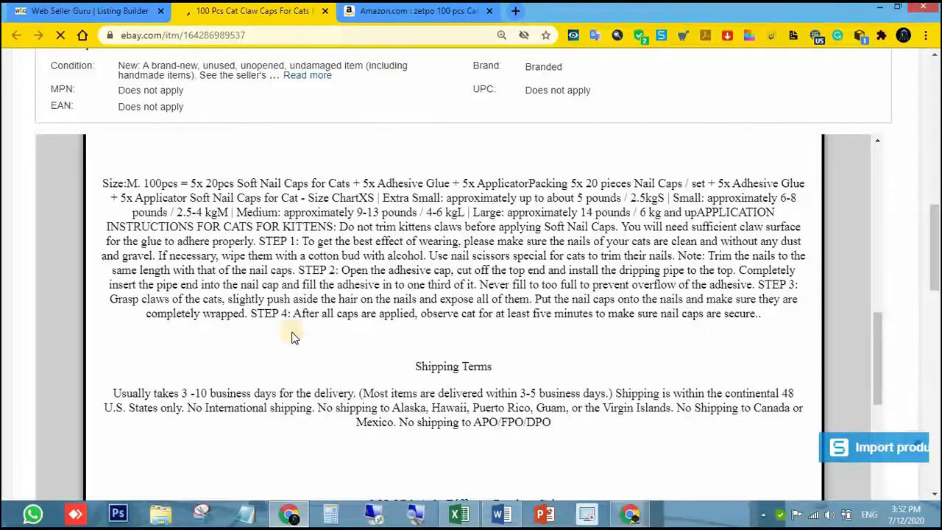
pyautogui.scroll(-5, 329, 336)
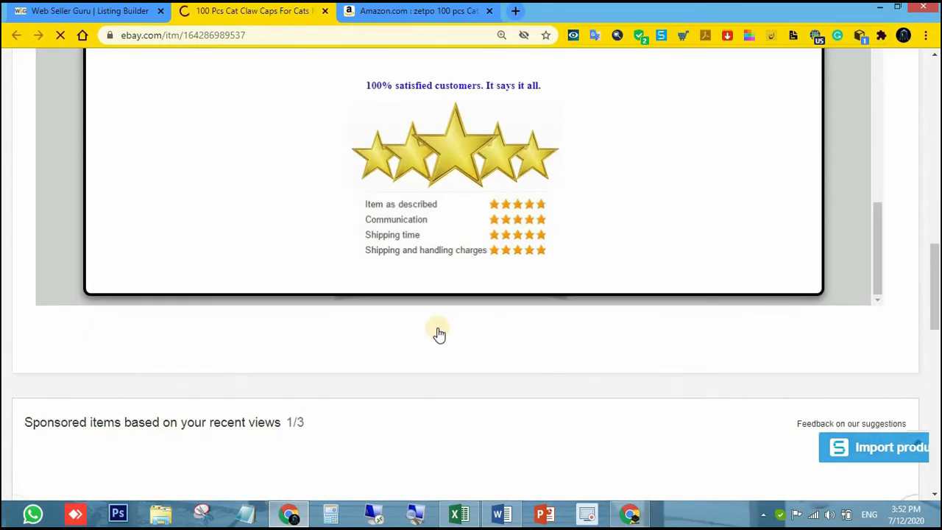
pyautogui.moveTo(936, 296); pyautogui.dragTo(934, 85)
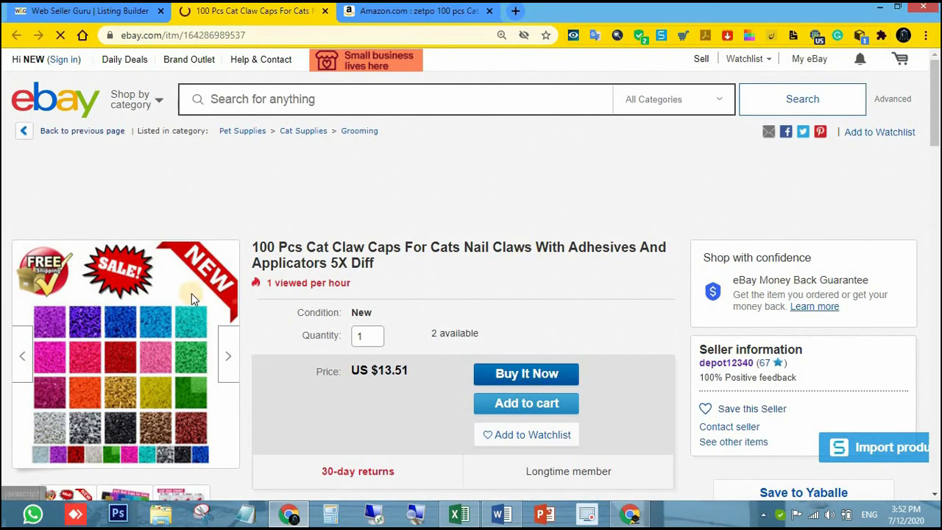
pyautogui.click(325, 11)
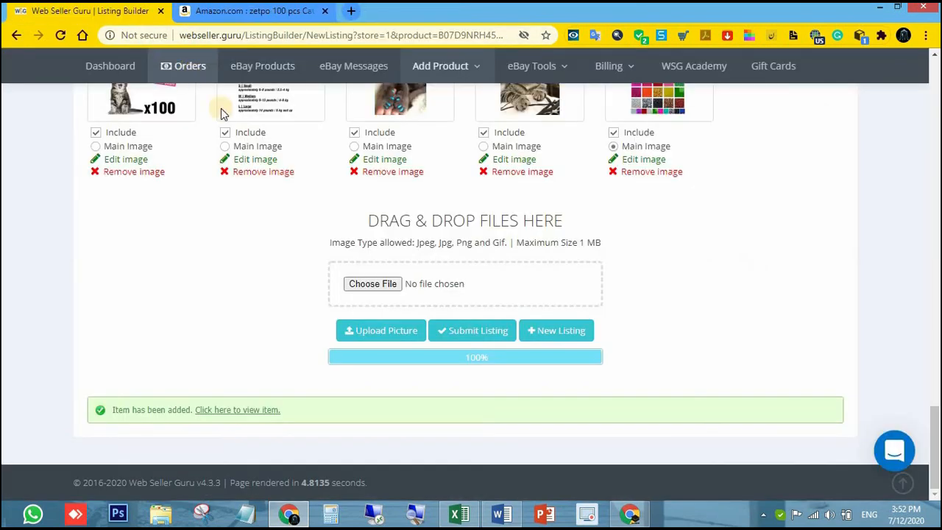
# Go to the eBay Products list, find the new cat claw caps listing and preview its image
pyautogui.moveTo(936, 425); pyautogui.dragTo(935, 74)
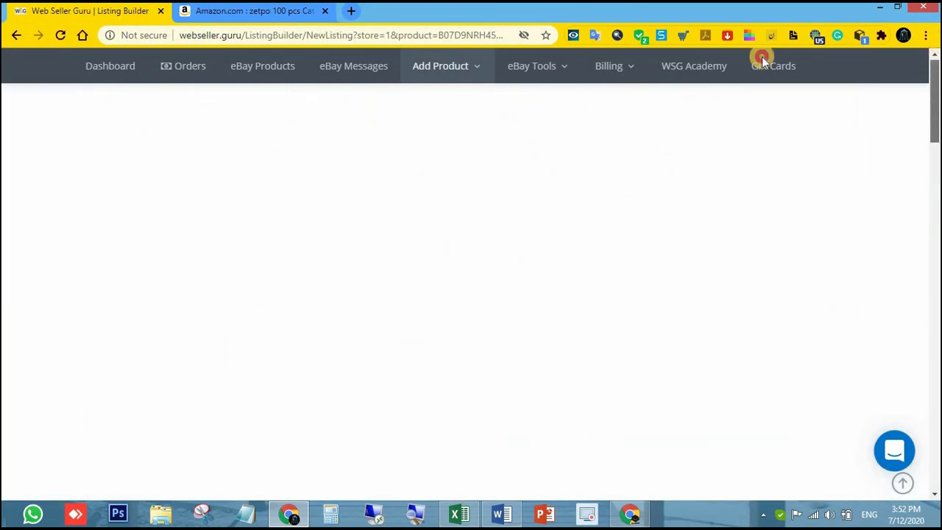
pyautogui.click(263, 126)
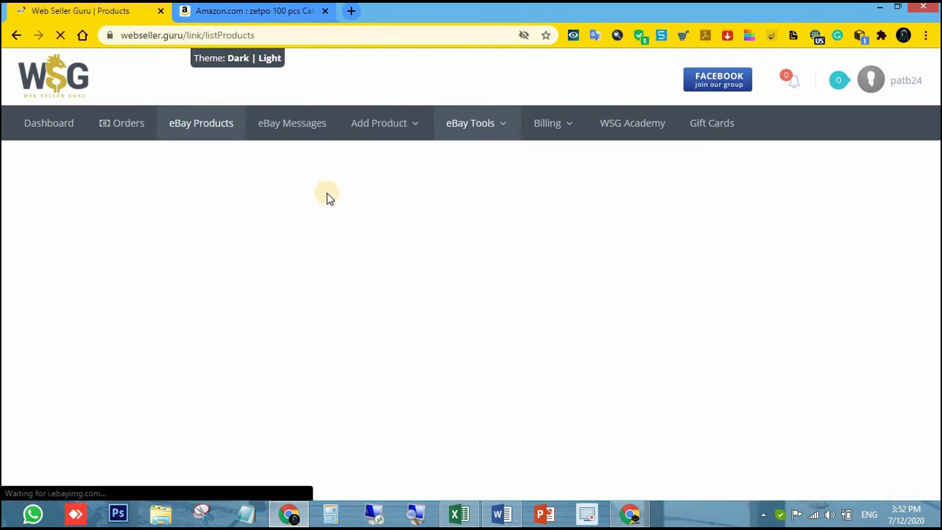
pyautogui.scroll(-5, 317, 210)
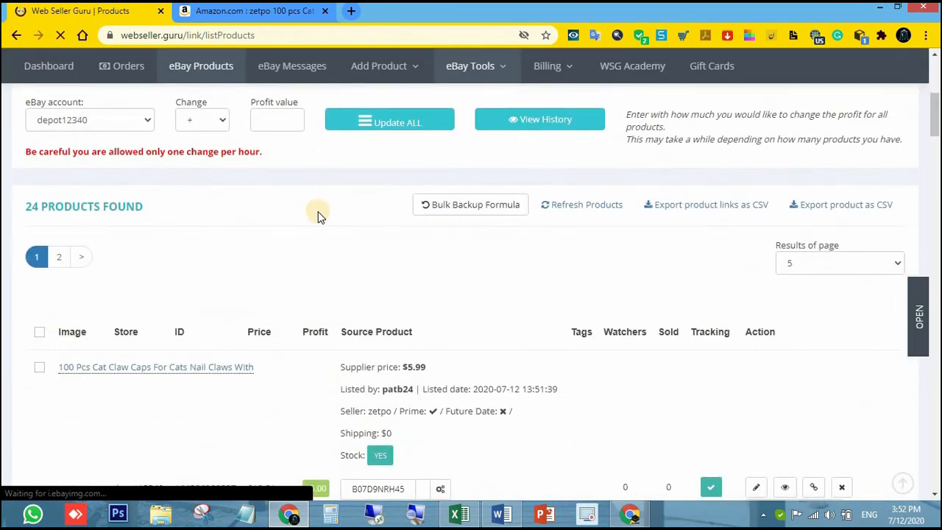
pyautogui.scroll(-4, 317, 214)
pyautogui.scroll(1, 199, 298)
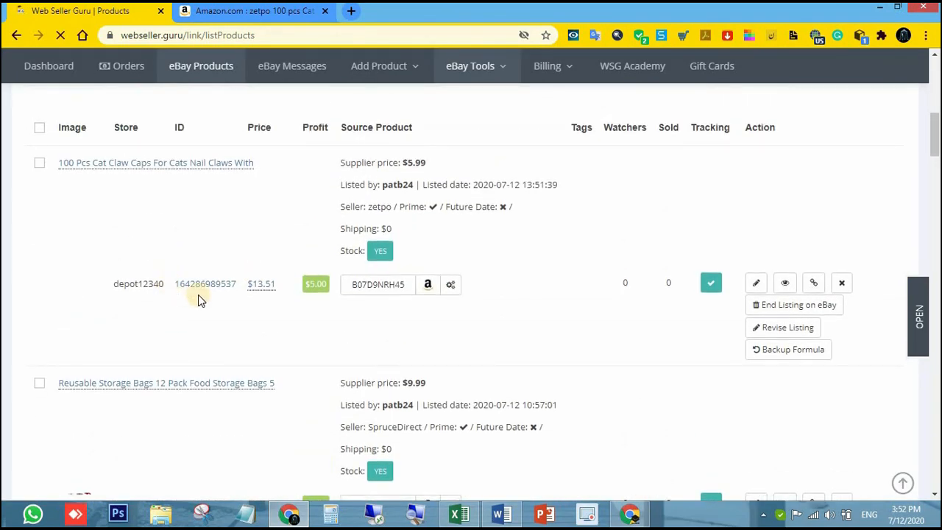
pyautogui.moveTo(72, 289)
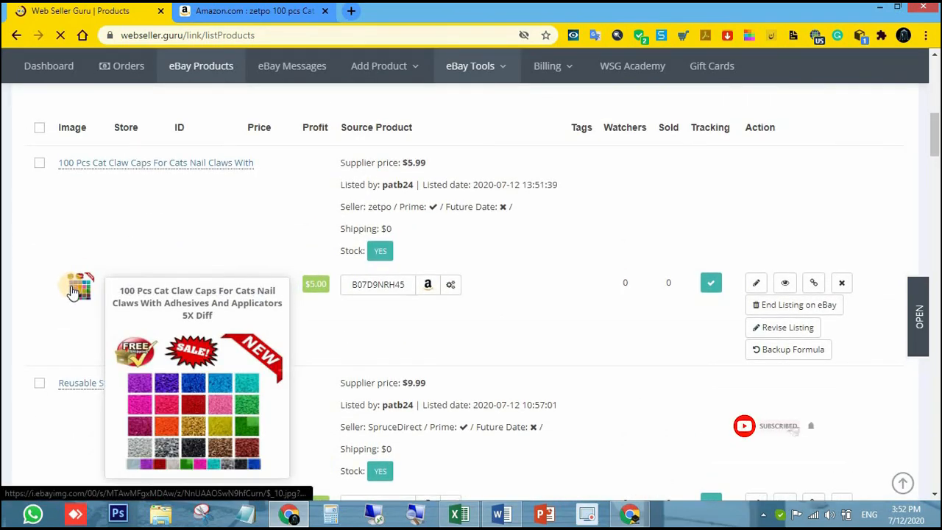
# Open the cat claw caps item's eBay page in a new tab from its item ID link
pyautogui.rightClick(206, 287)
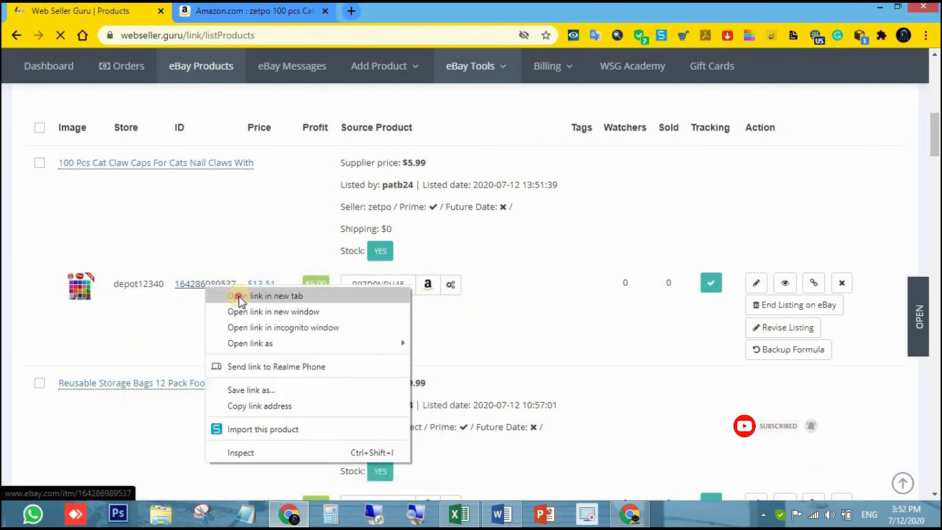
pyautogui.click(239, 296)
pyautogui.click(234, 11)
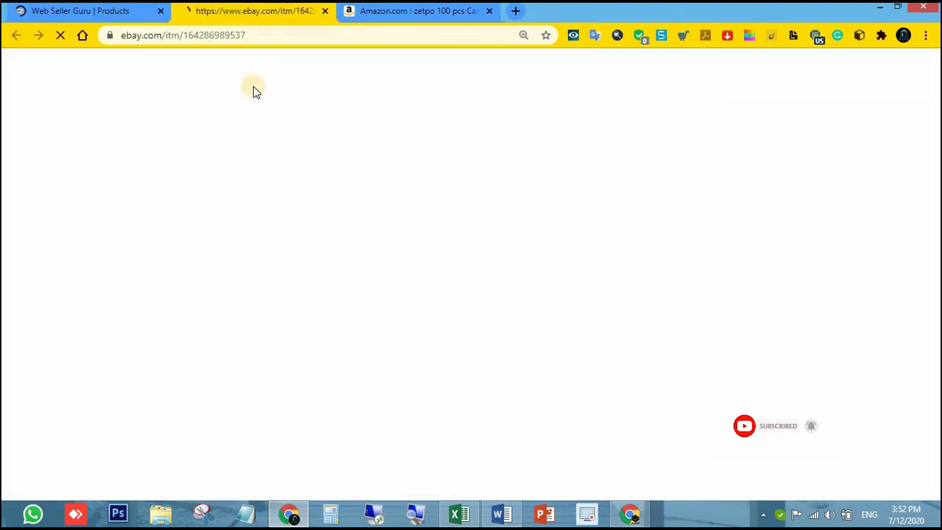